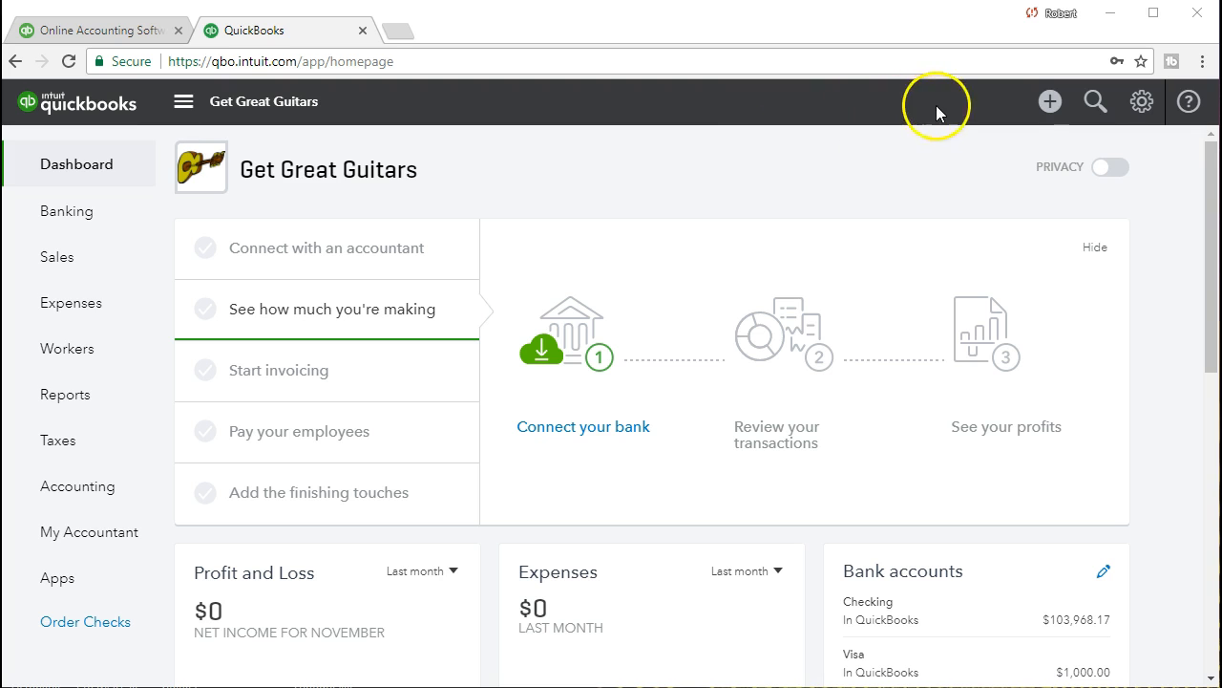
Step: Create a new purchase order and add Fender as a new vendor on it
click(1050, 103)
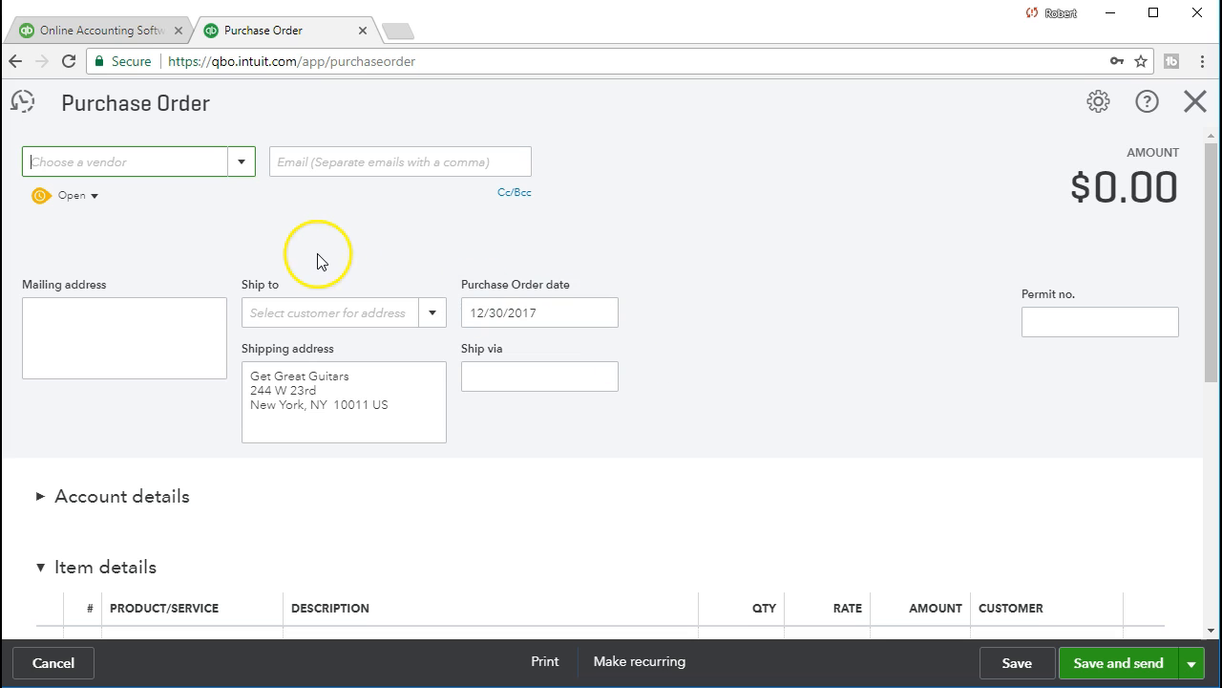
text(Fender)
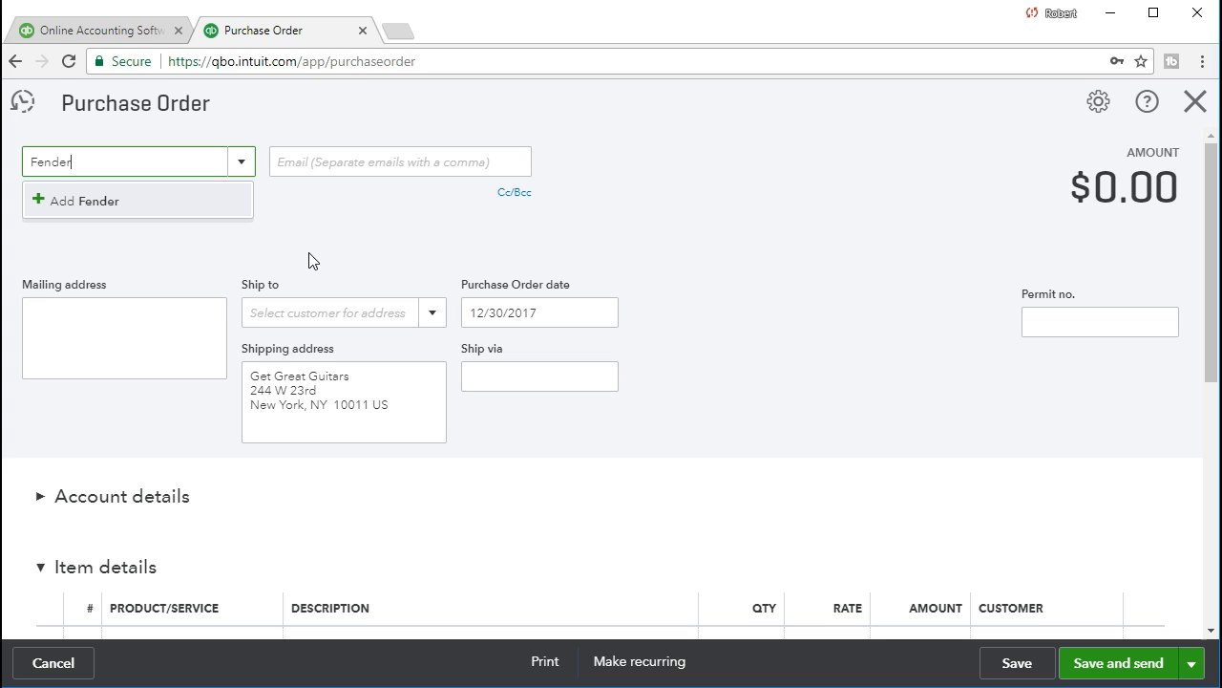
click(141, 200)
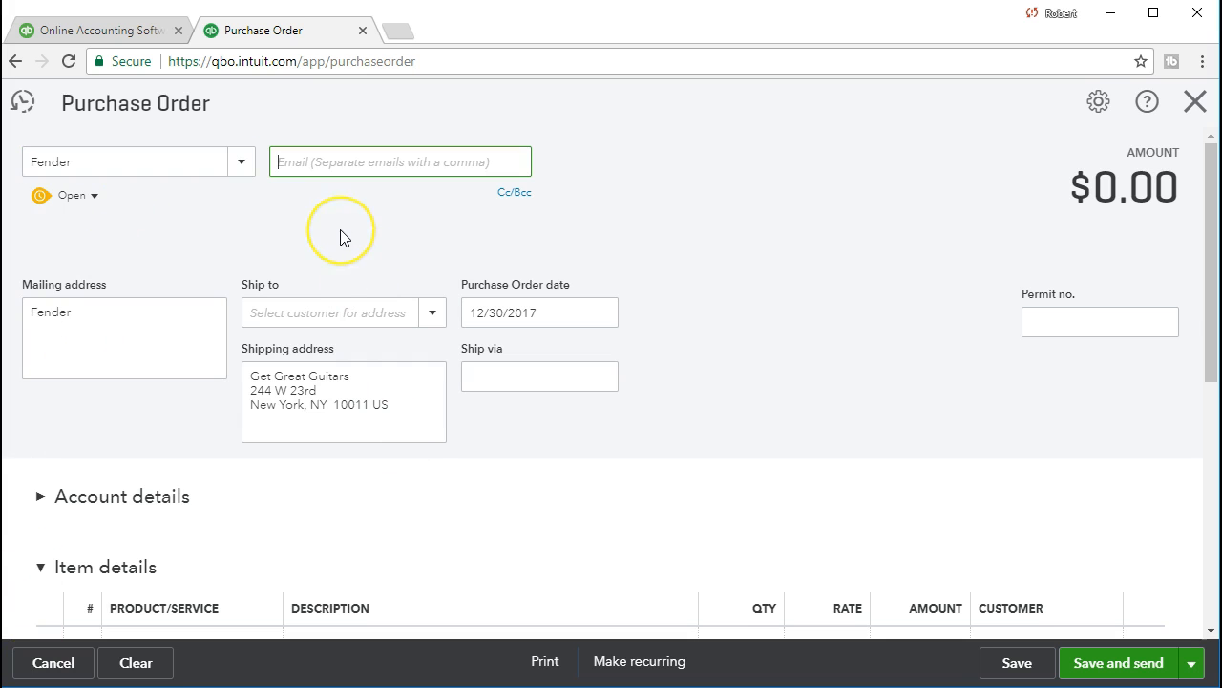
Step: Set the purchase order date to 02/09/2021, leaving the vendor's e-mail and the address fields as they are
key(Tab)
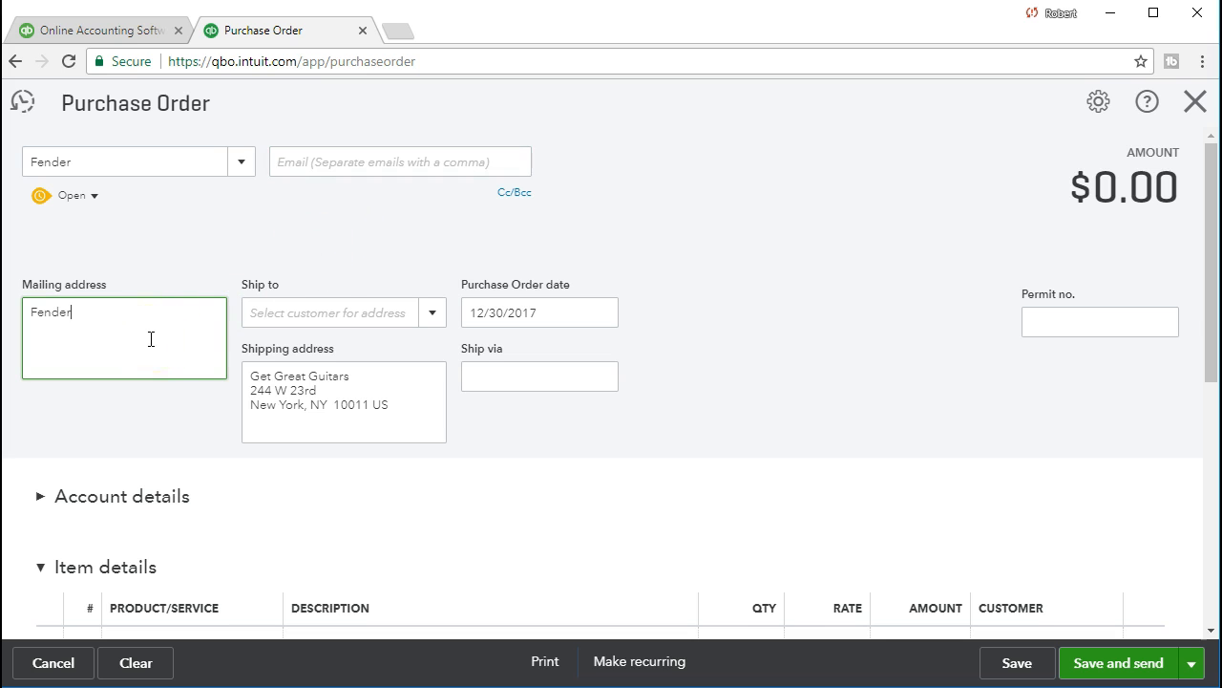
key(Tab)
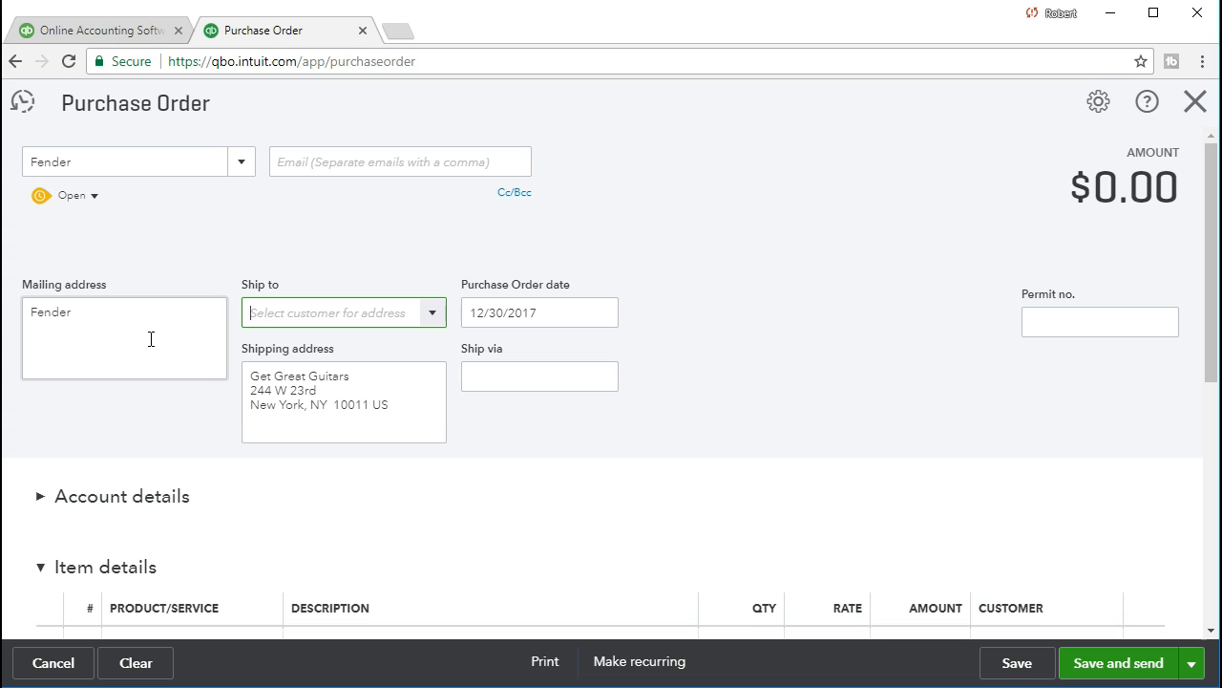
key(Tab)
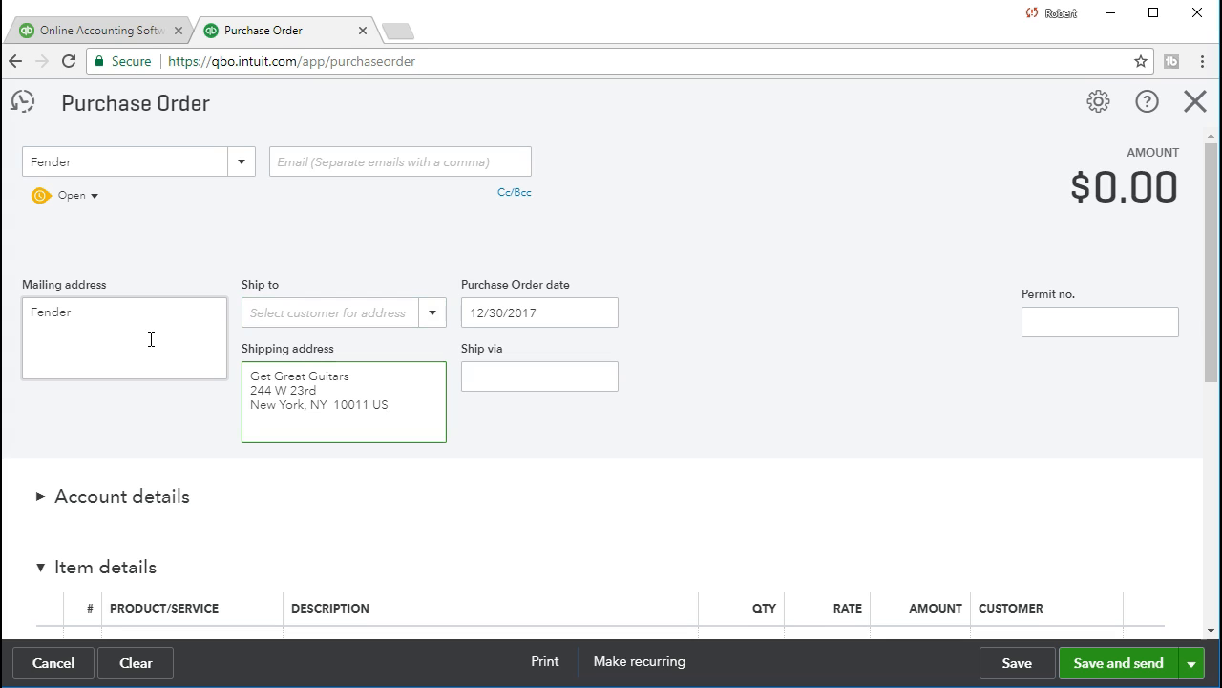
click(195, 361)
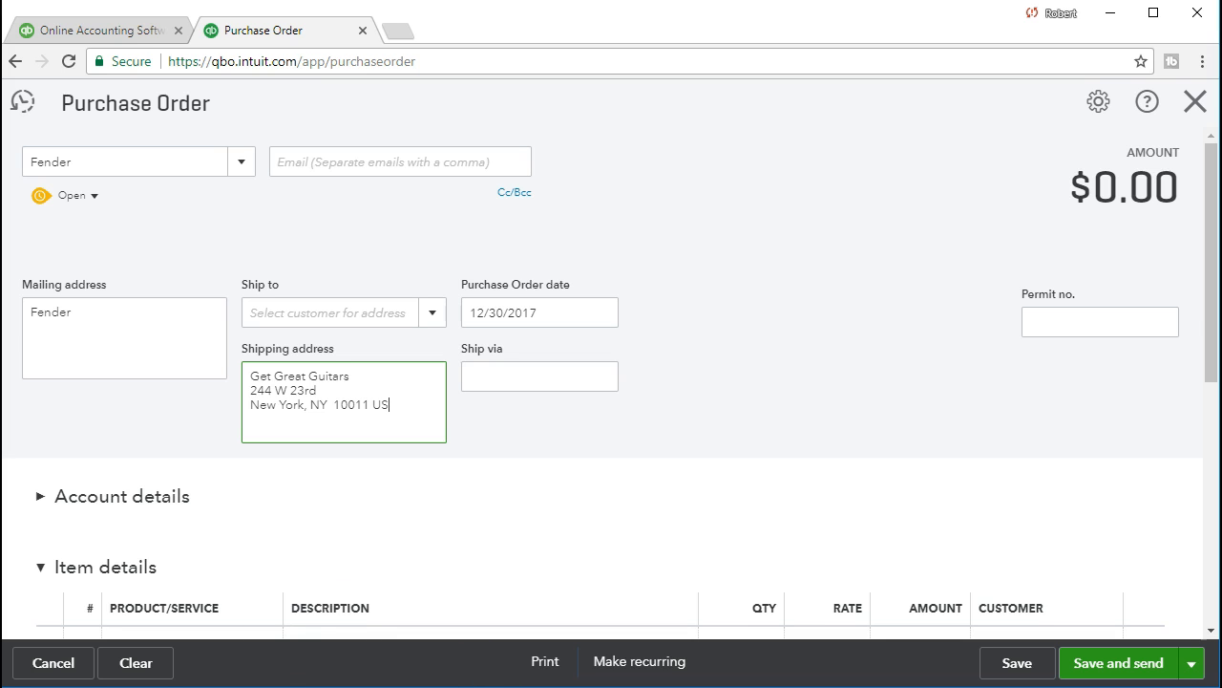
click(546, 316)
text(0)
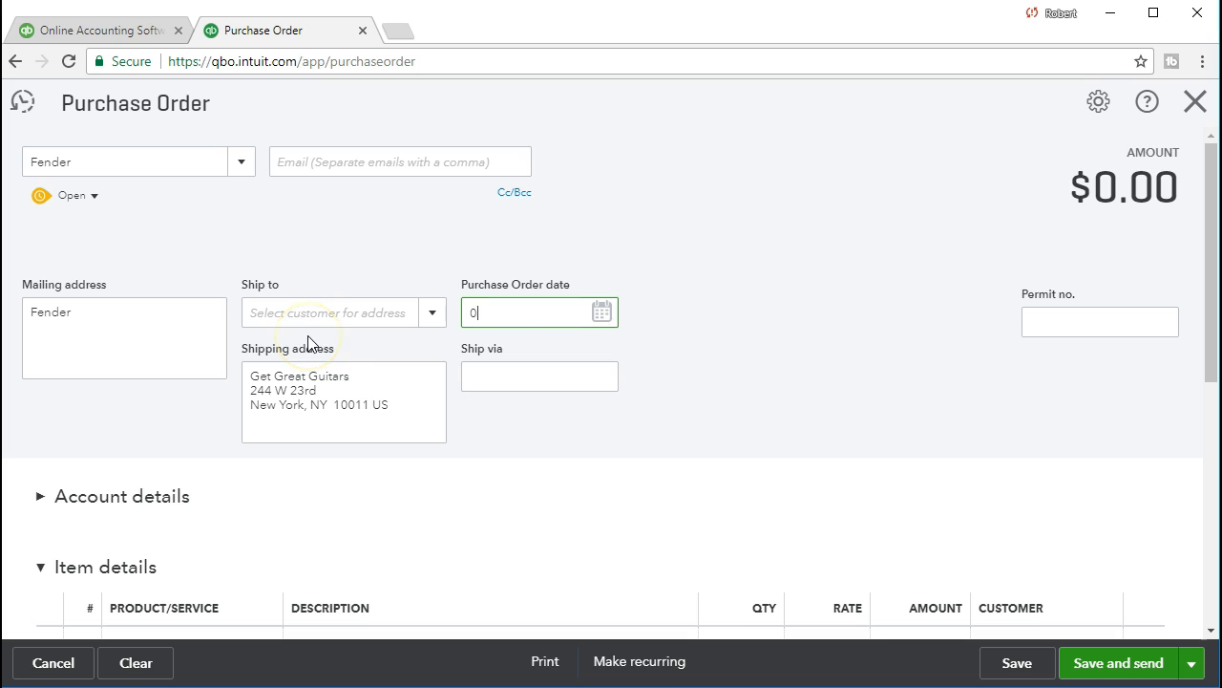
text(21)
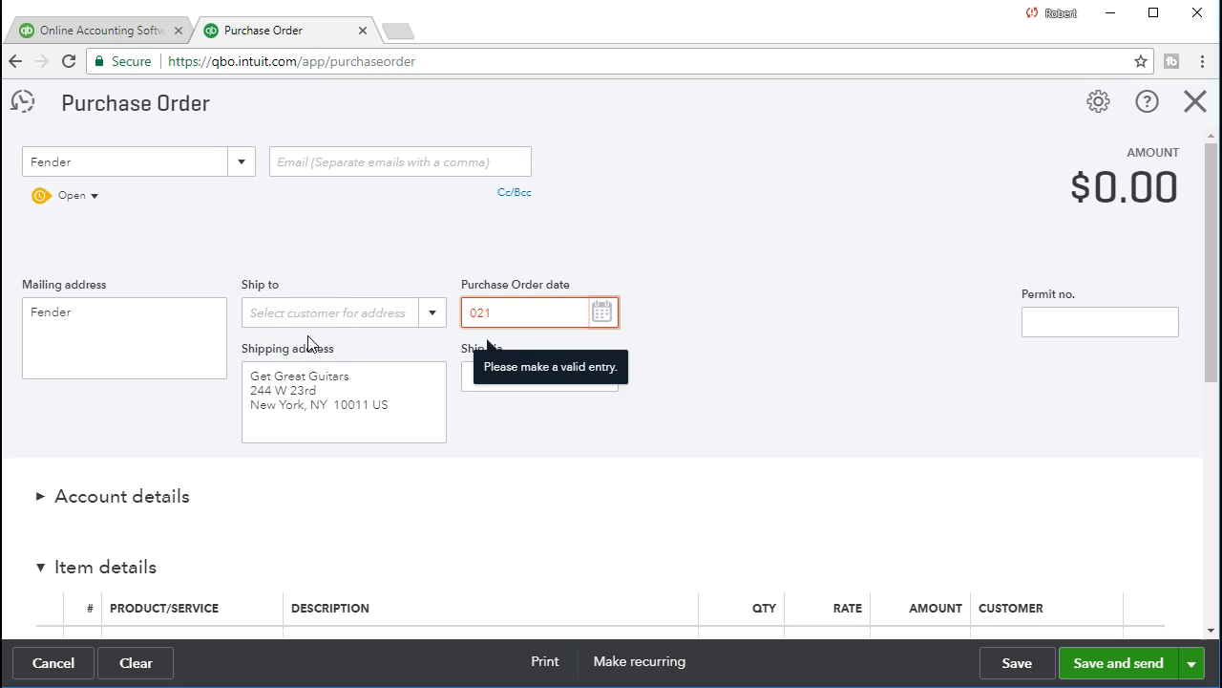
key(BackSpace)
text(092021)
key(Tab)
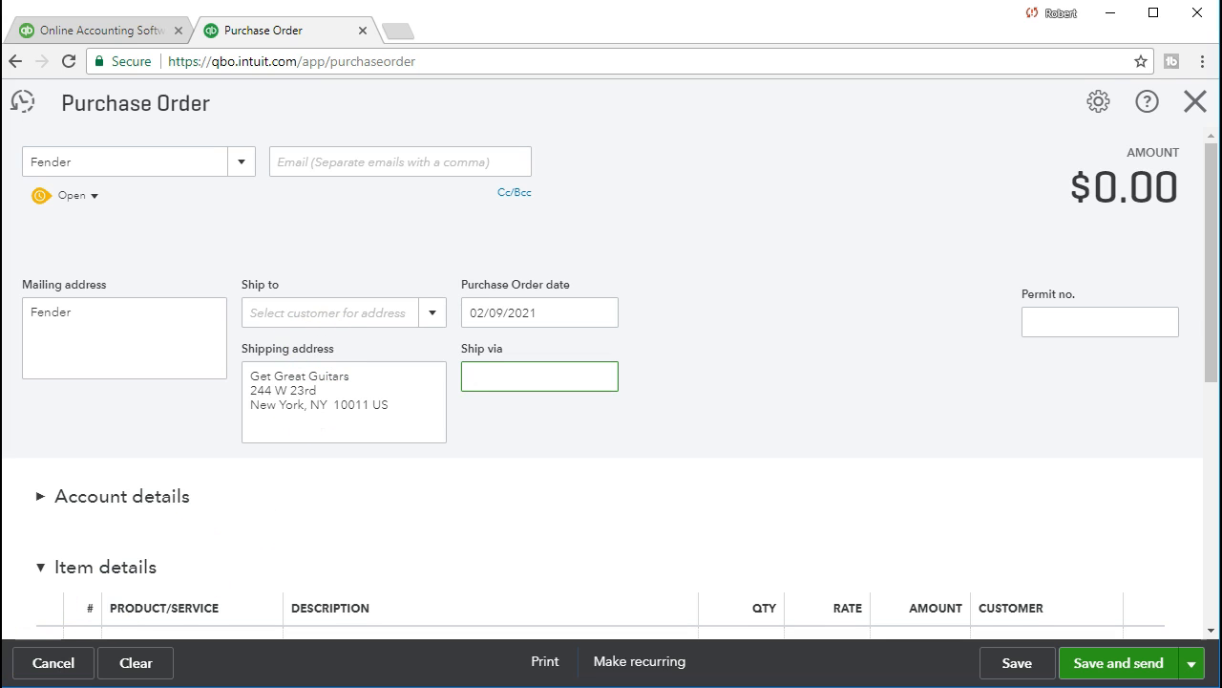
Step: In the first item line, add a new product named SQ with the Inventory type
click(430, 400)
key(Tab)
key(Tab)
key(Tab)
key(Tab)
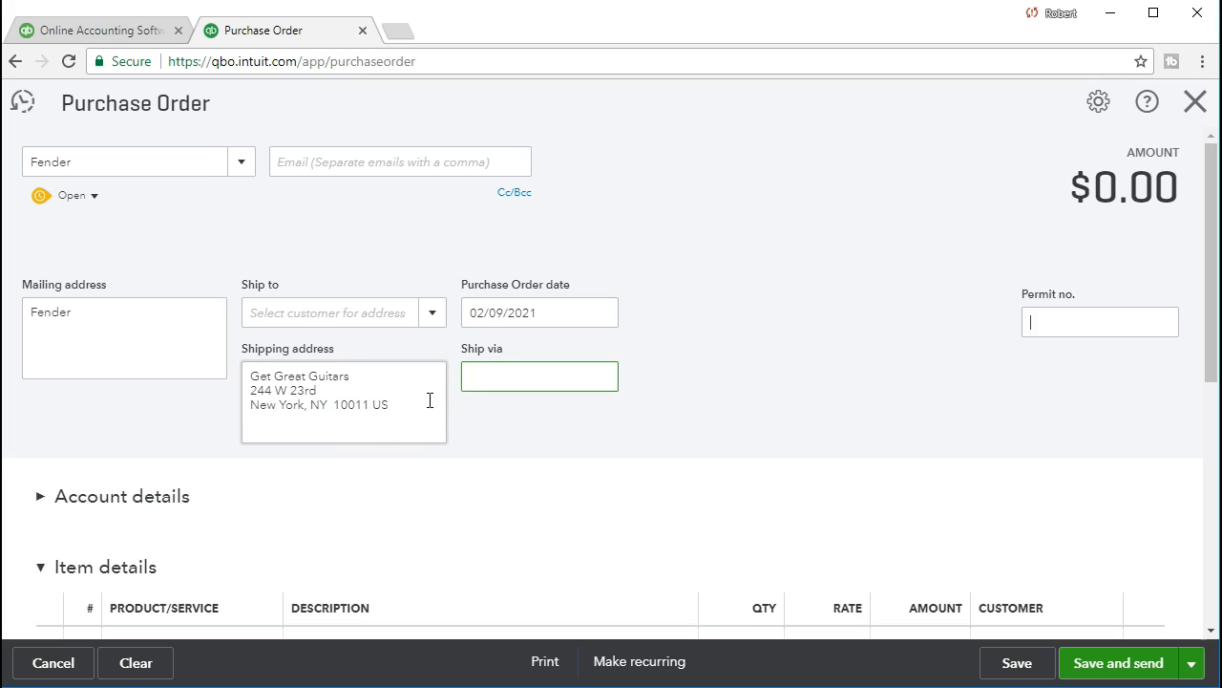
scroll(430, 409, down, 1)
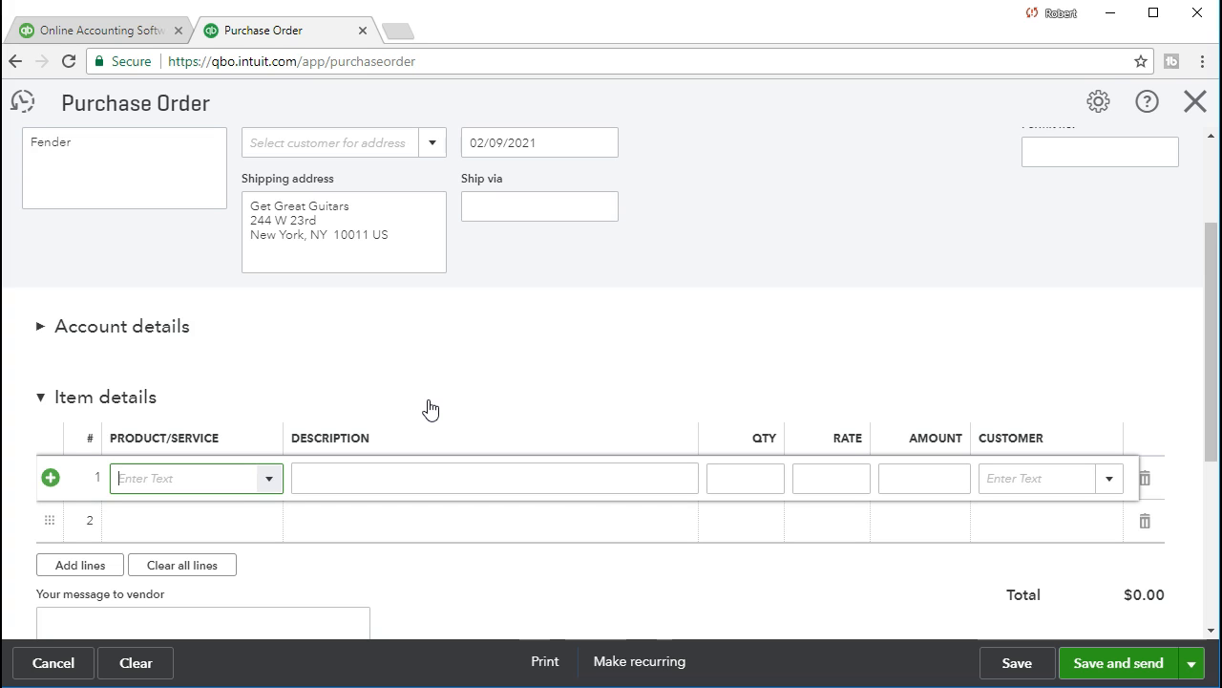
click(268, 478)
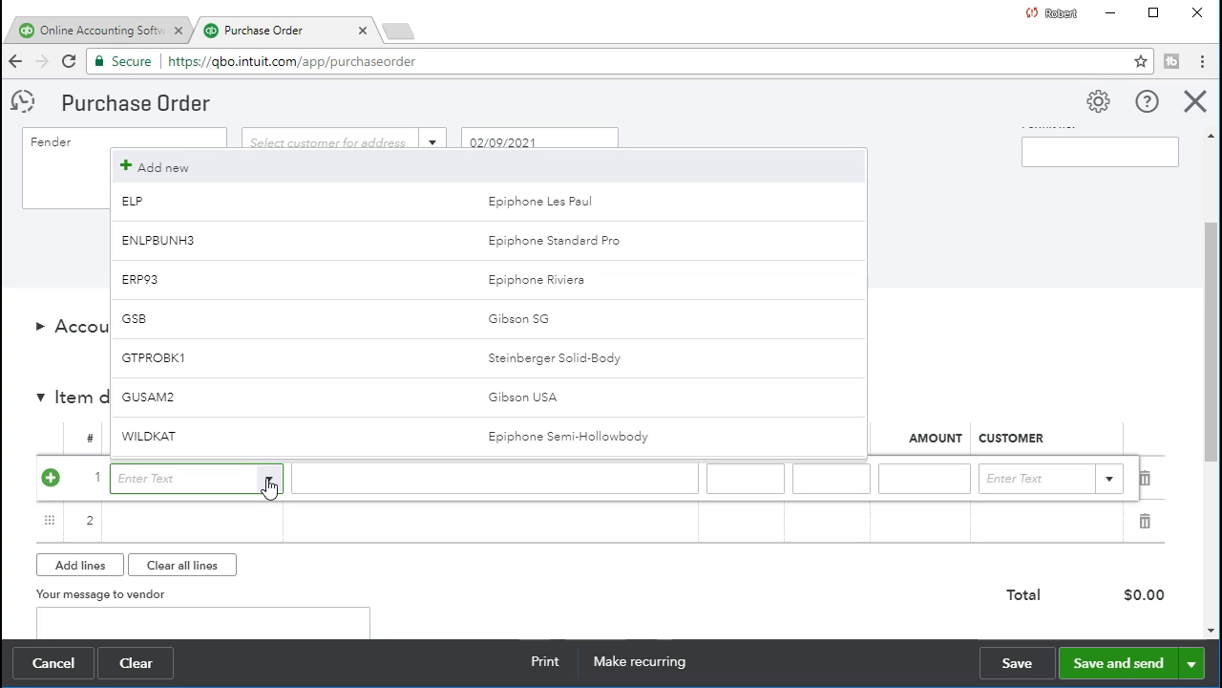
text(SQ)
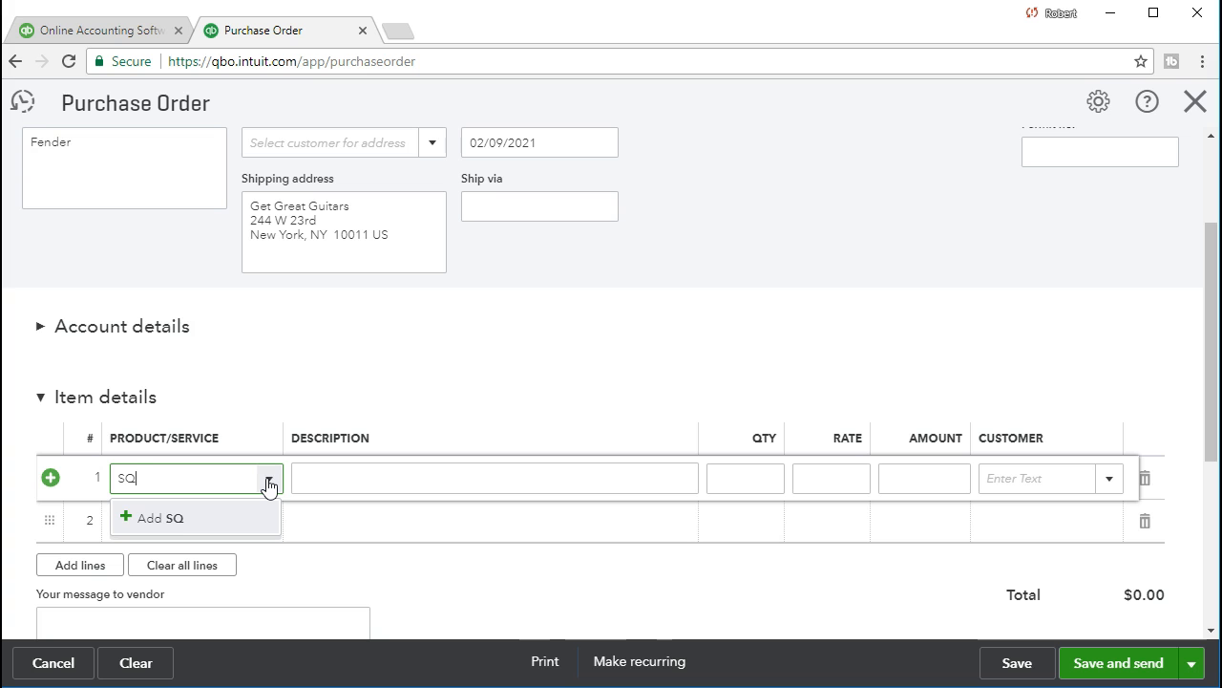
key(Return)
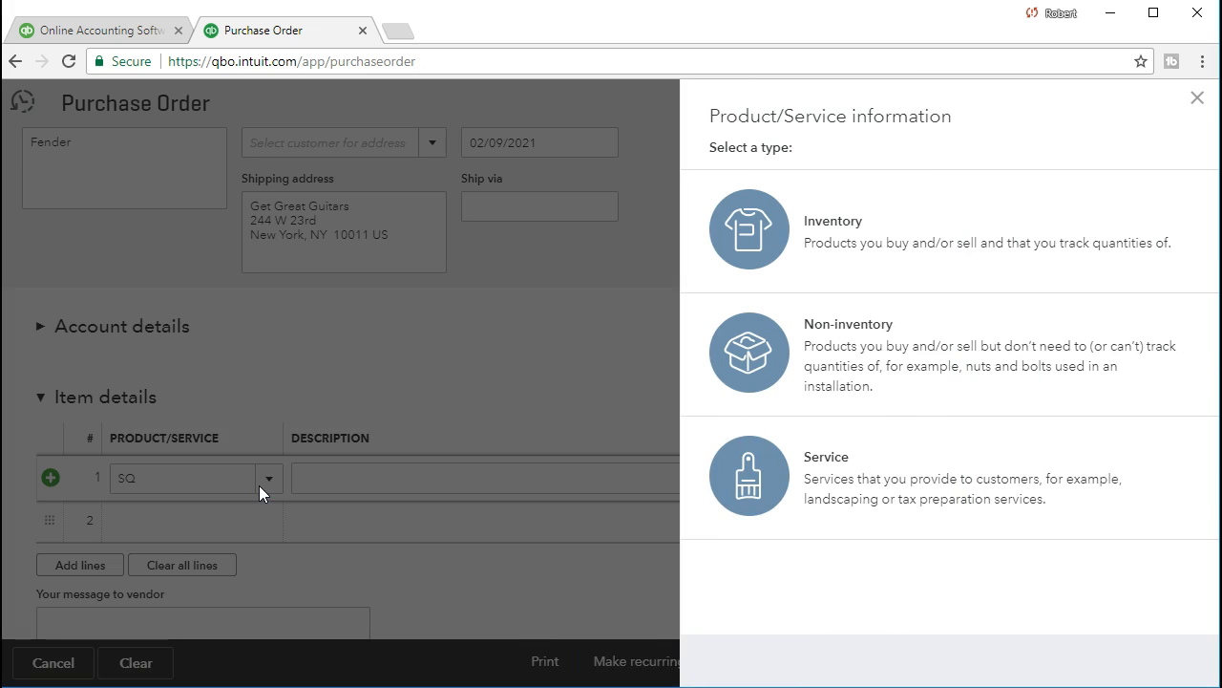
click(827, 233)
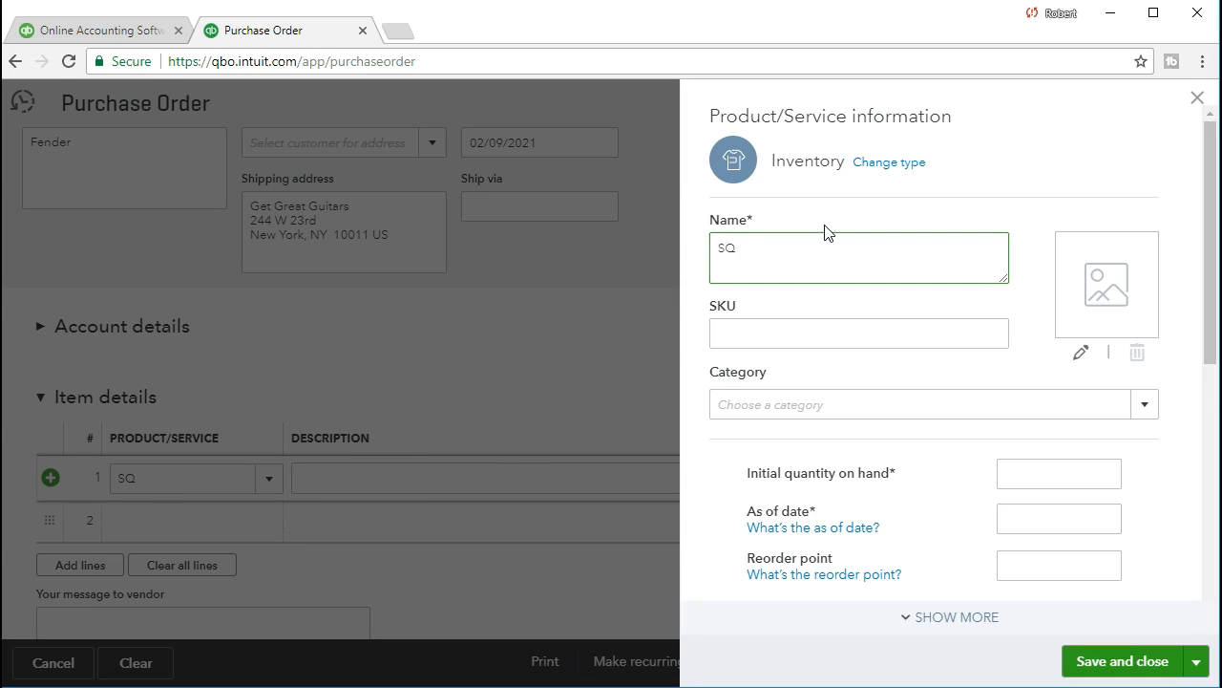
click(828, 249)
double_click(781, 242)
key(Right)
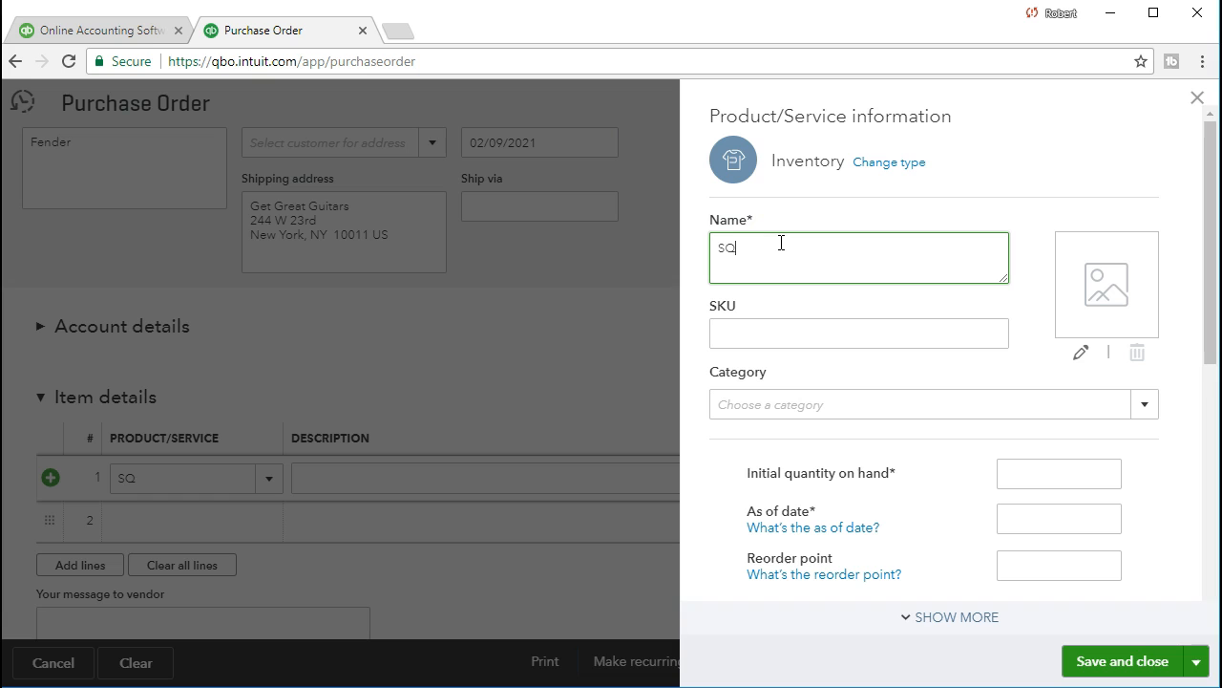
Step: Enter Squier as the new item's sales description, keeping Inventory Asset as its asset account
key(Tab)
key(Tab)
key(Tab)
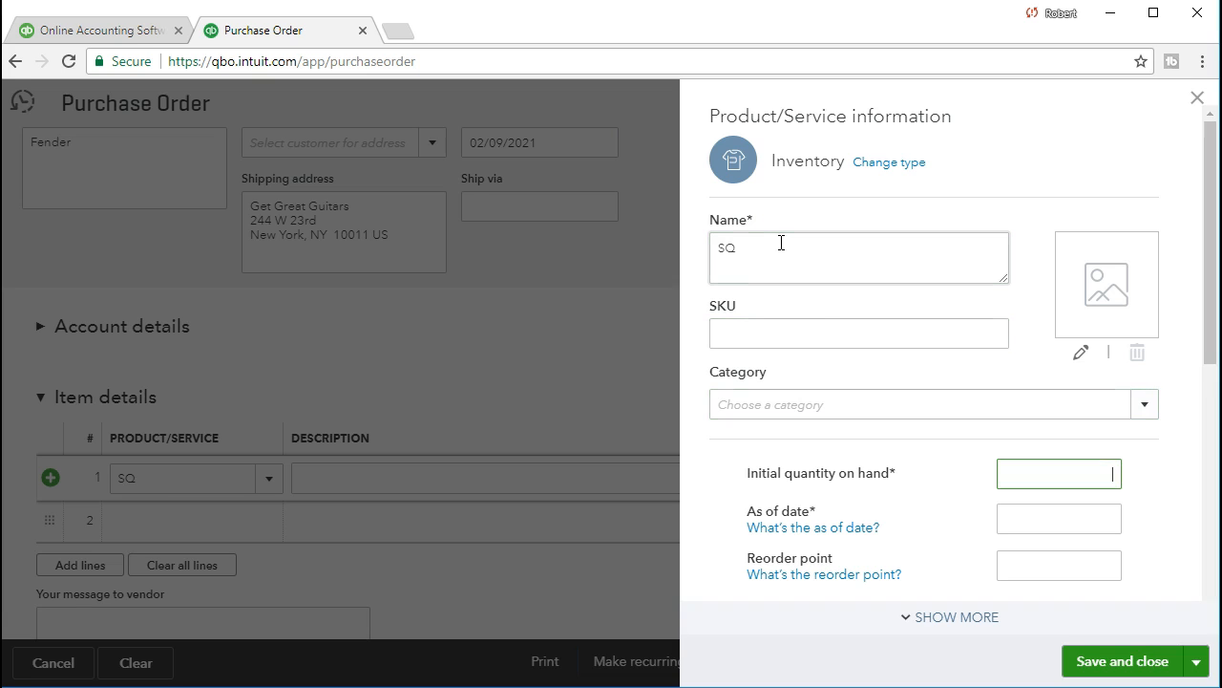
scroll(737, 423, down, 1)
key(Tab)
key(Tab)
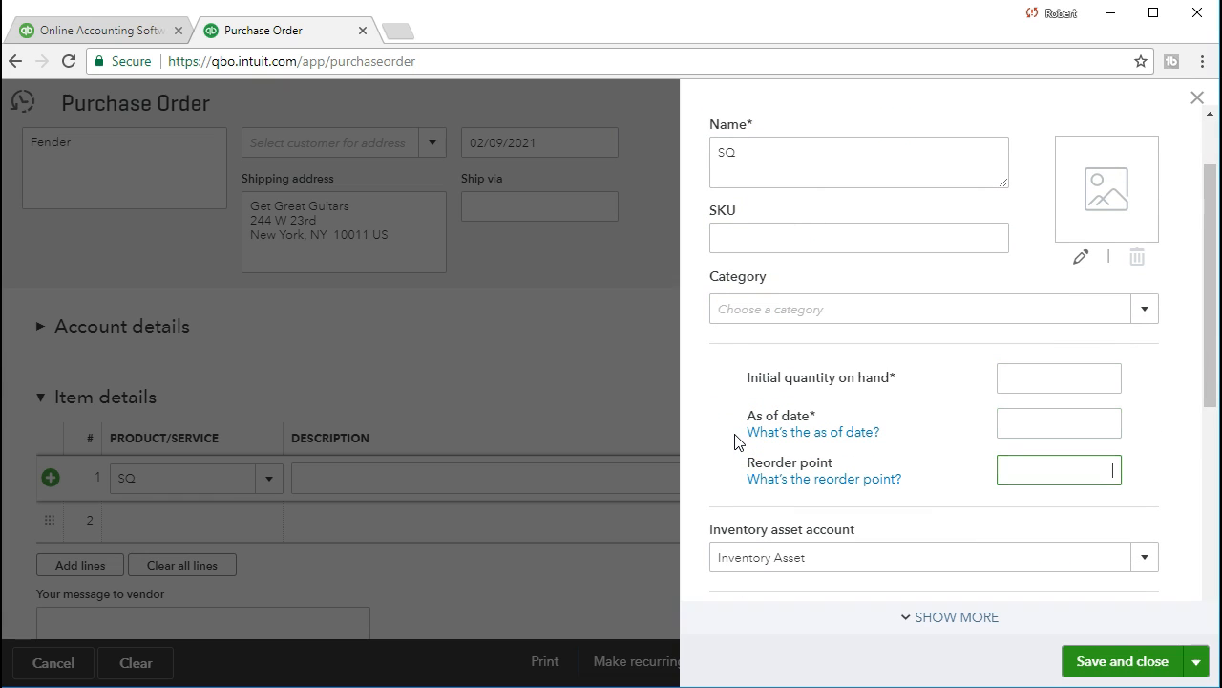
scroll(735, 442, down, 1)
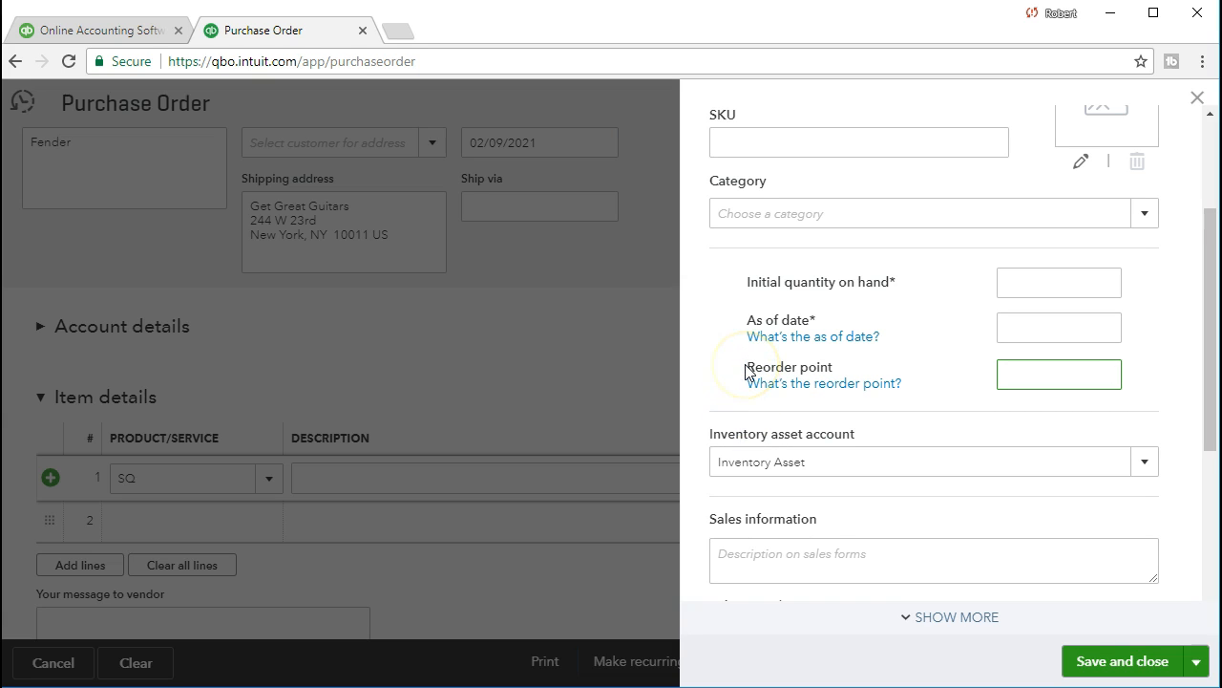
key(Tab)
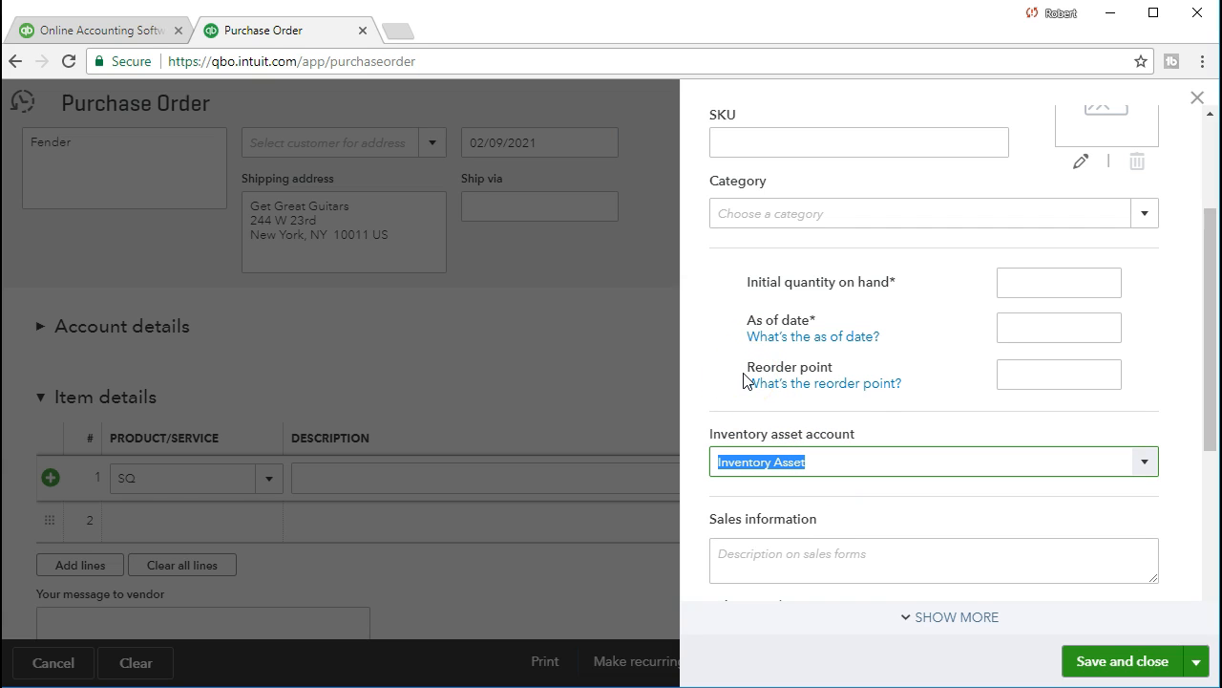
scroll(743, 380, down, 1)
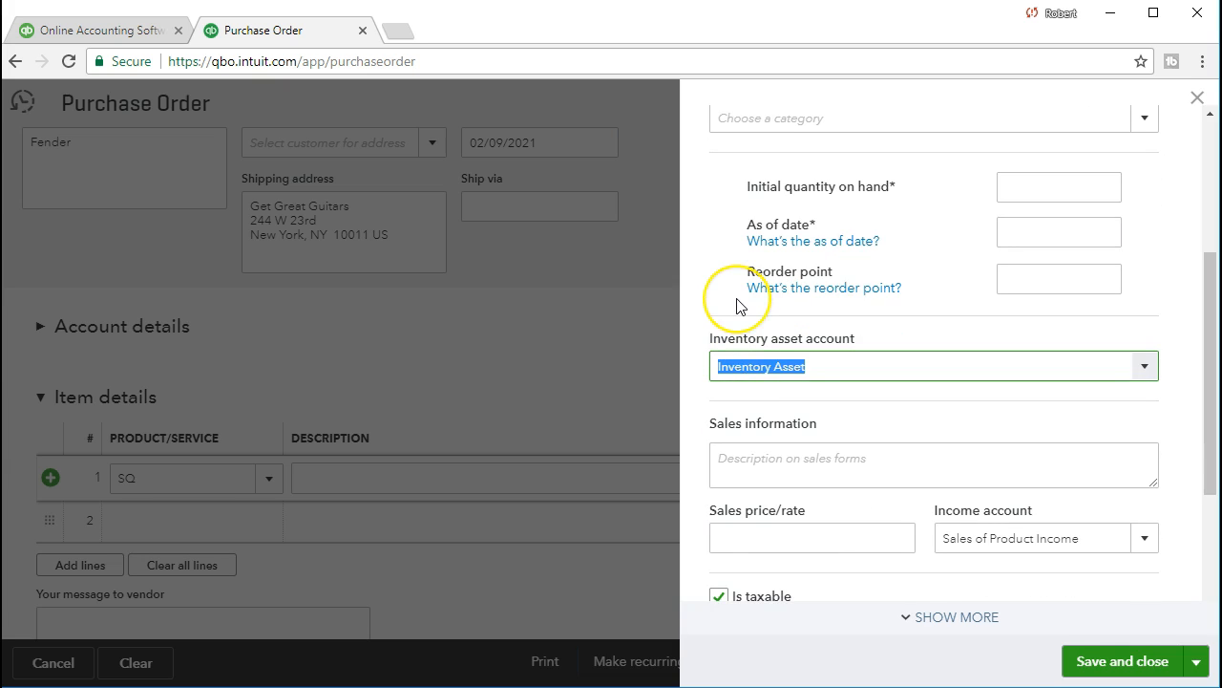
key(Tab)
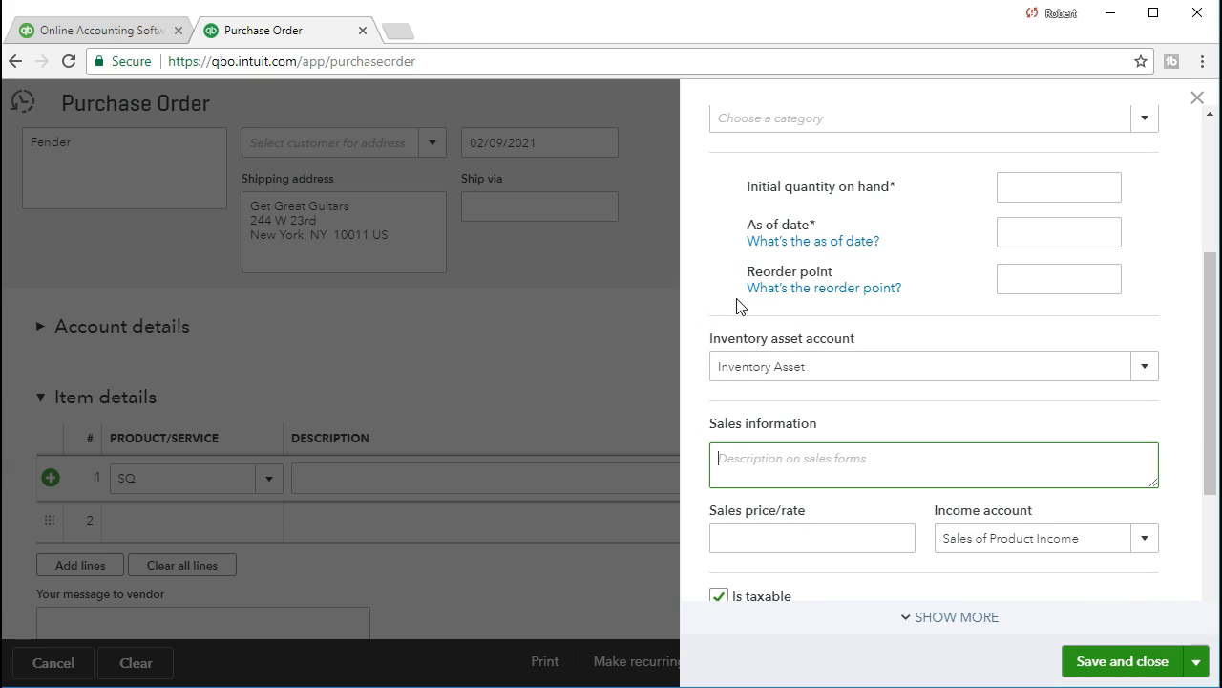
text(Squier)
key(Tab)
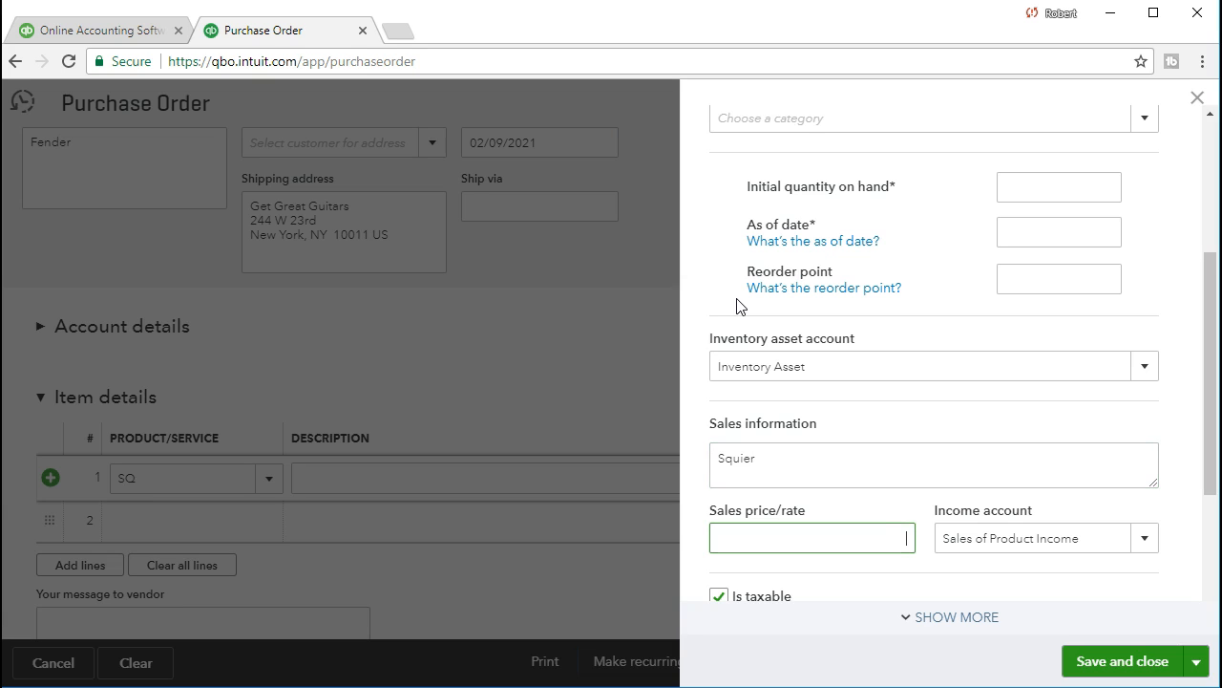
Step: Set the item's sales price/rate to 244 and keep Sales of Product Income as the income account
click(772, 300)
click(688, 339)
click(614, 369)
text(244)
key(Tab)
scroll(863, 351, down, 1)
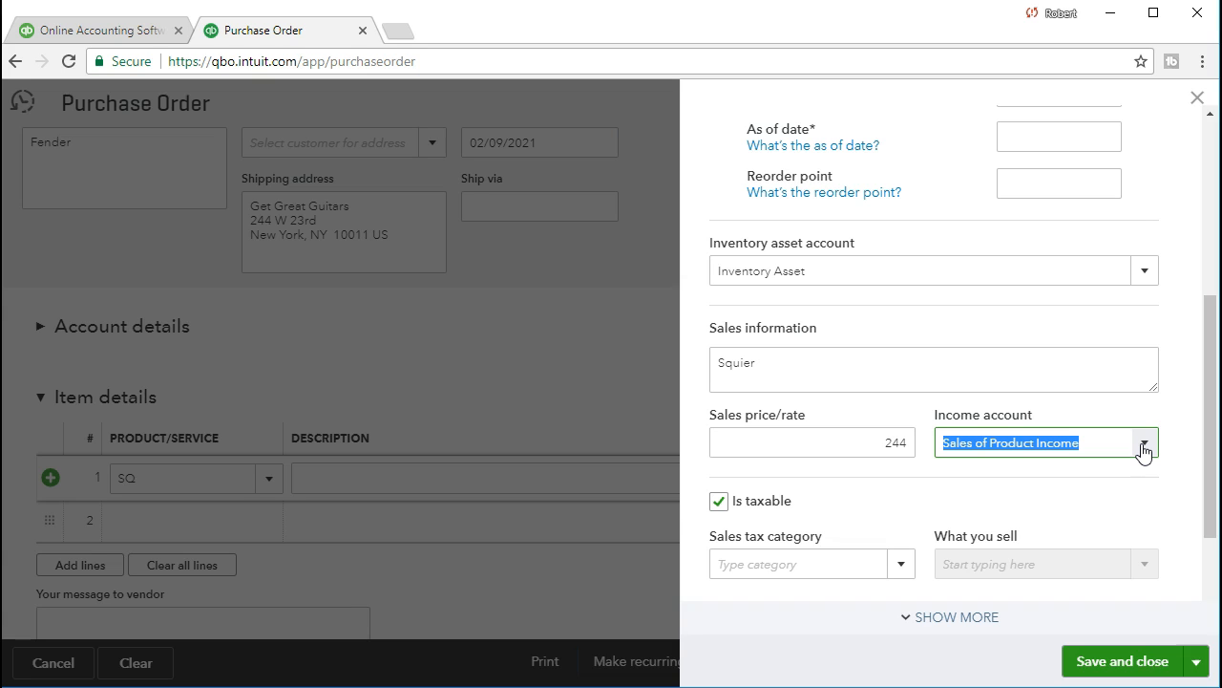
click(976, 489)
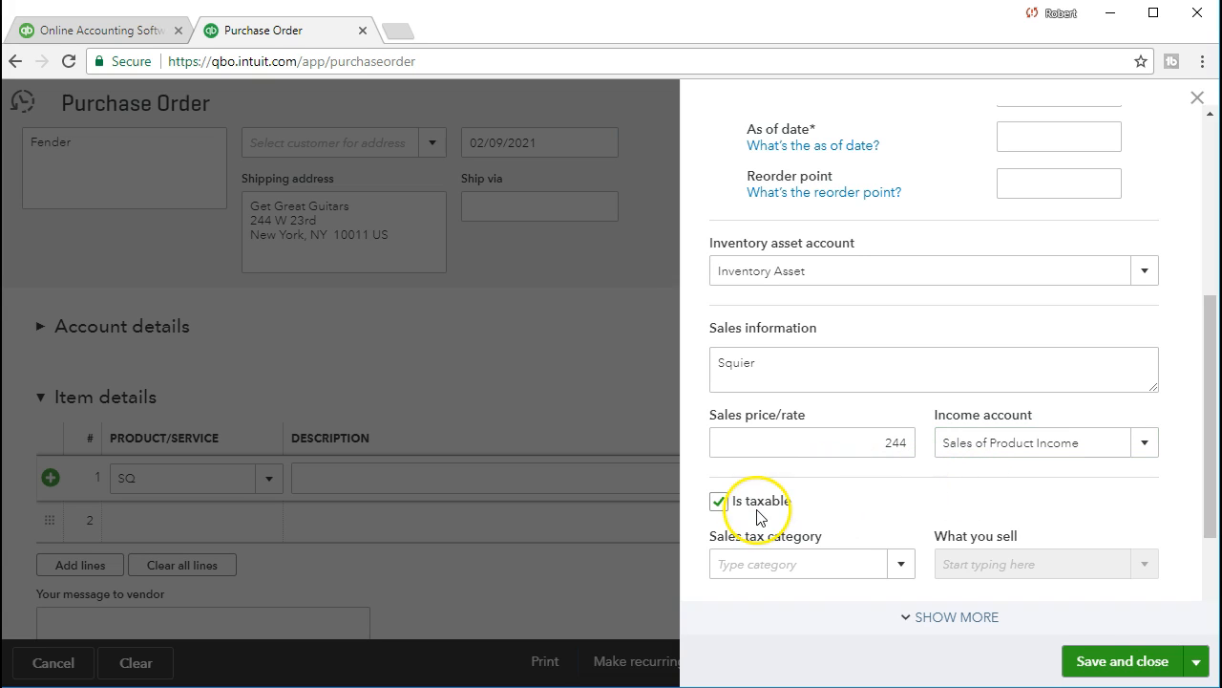
Step: Set the item's sales tax category to Retail and what is sold to Taxable Retail Items
scroll(758, 511, down, 1)
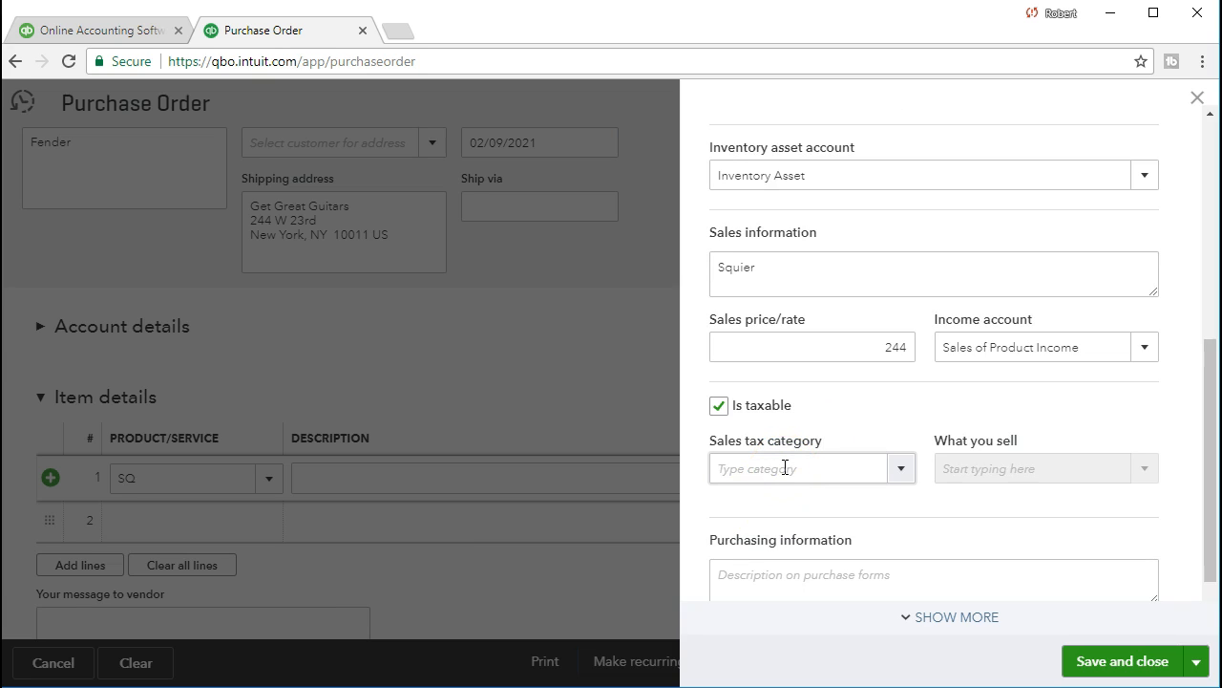
click(785, 467)
click(785, 467)
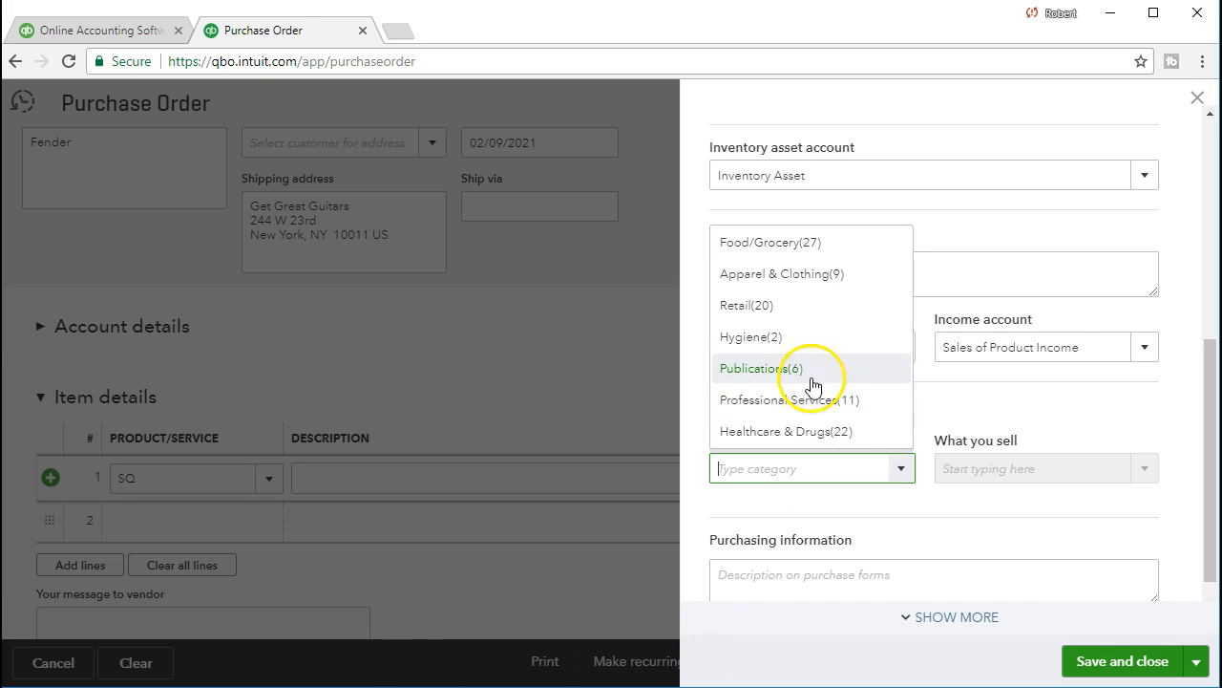
click(792, 313)
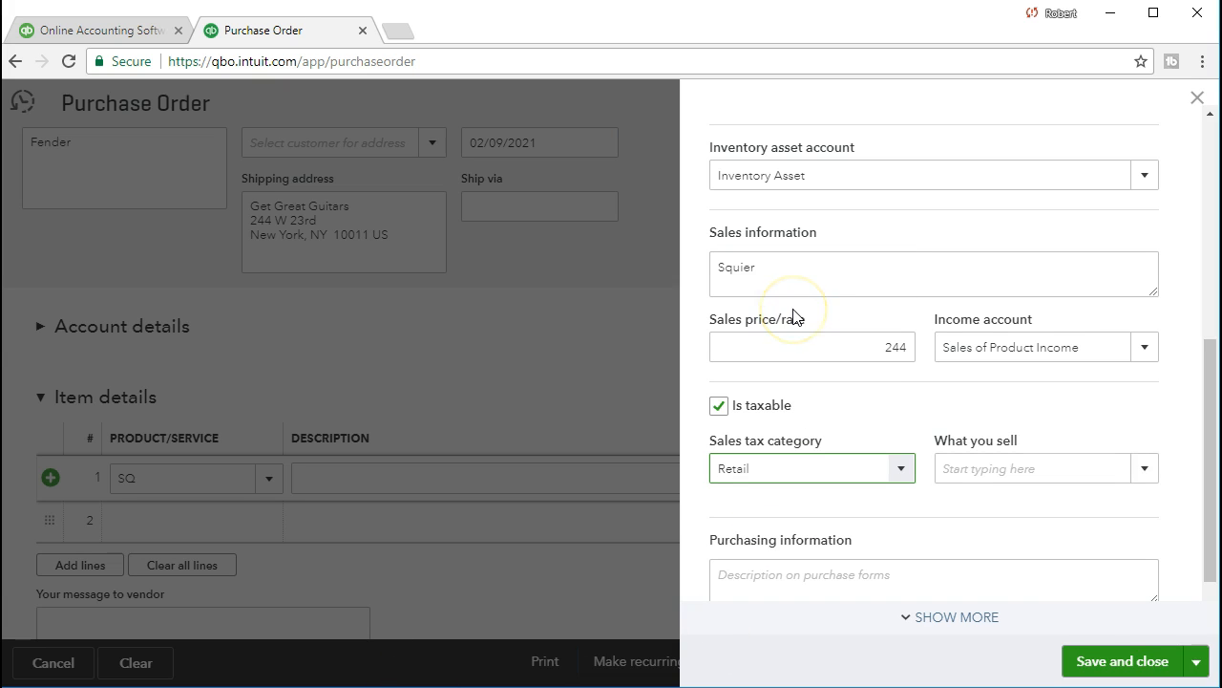
key(Tab)
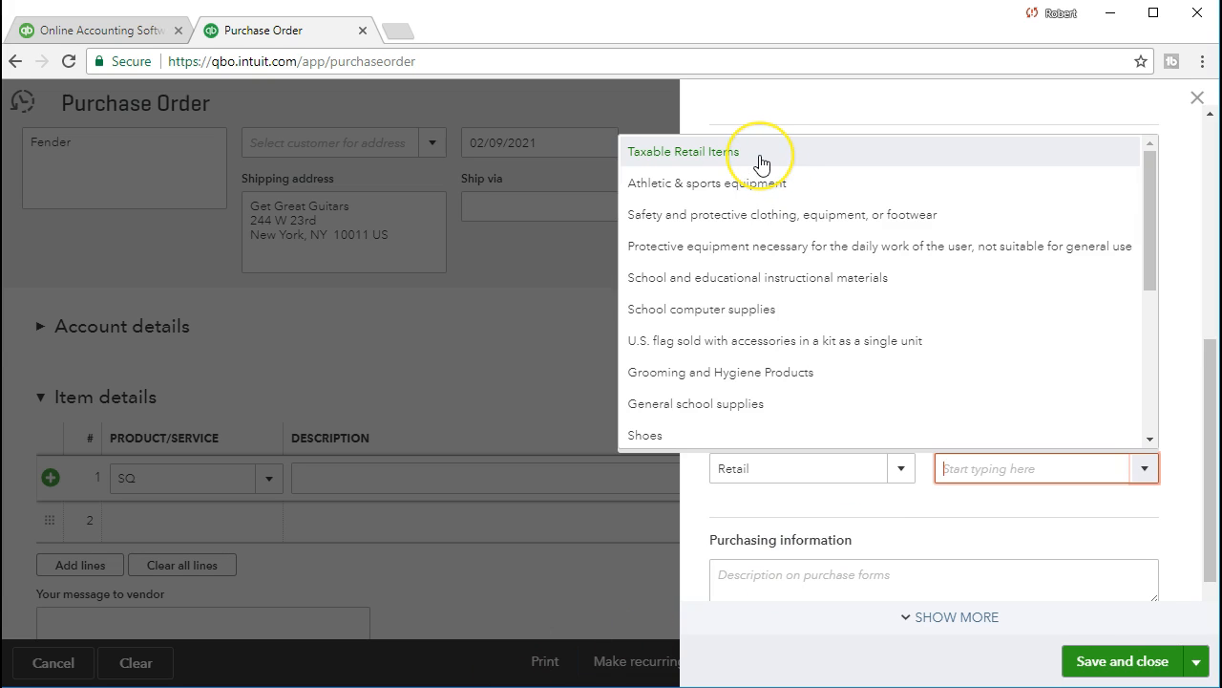
click(761, 163)
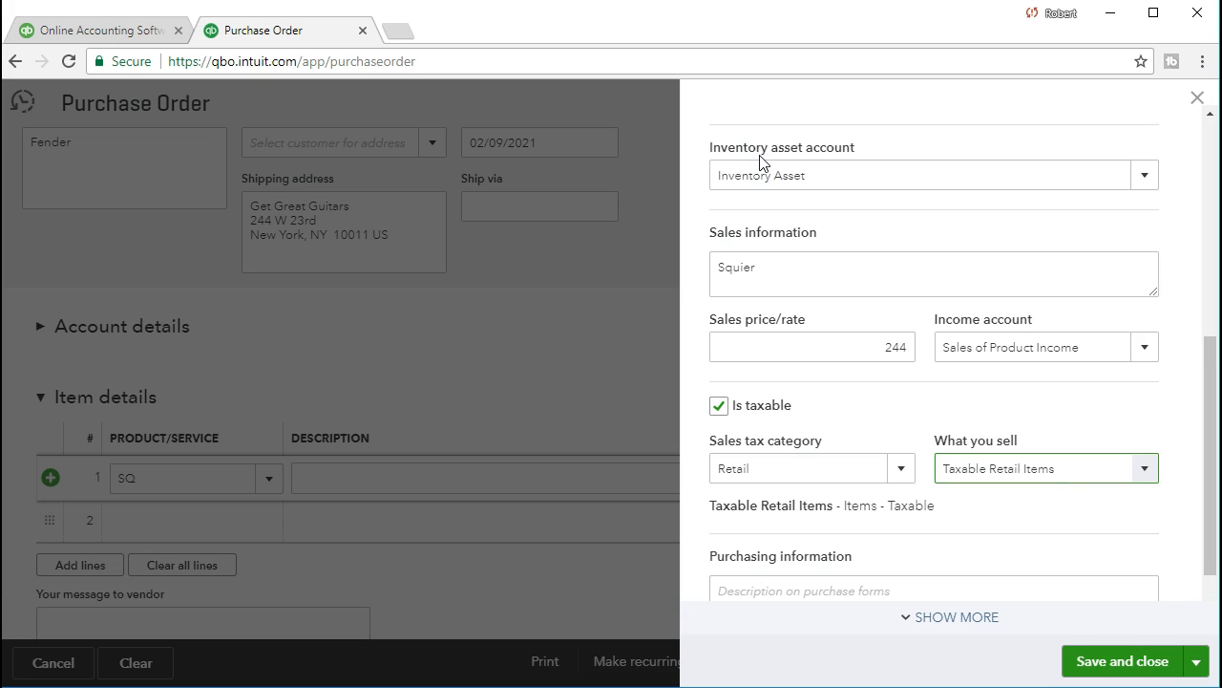
Step: Copy the sales description Squier into the item's purchasing information description
scroll(892, 544, down, 1)
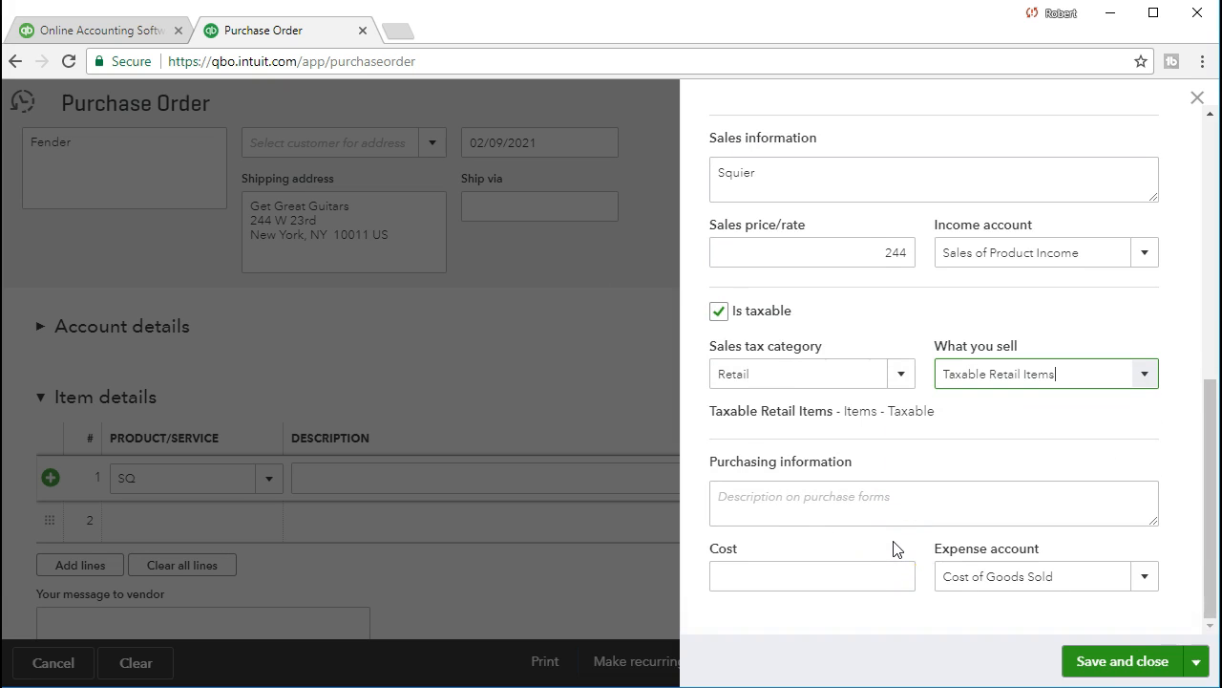
scroll(816, 511, up, 1)
drag(769, 267, 703, 273)
key(ctrl+c)
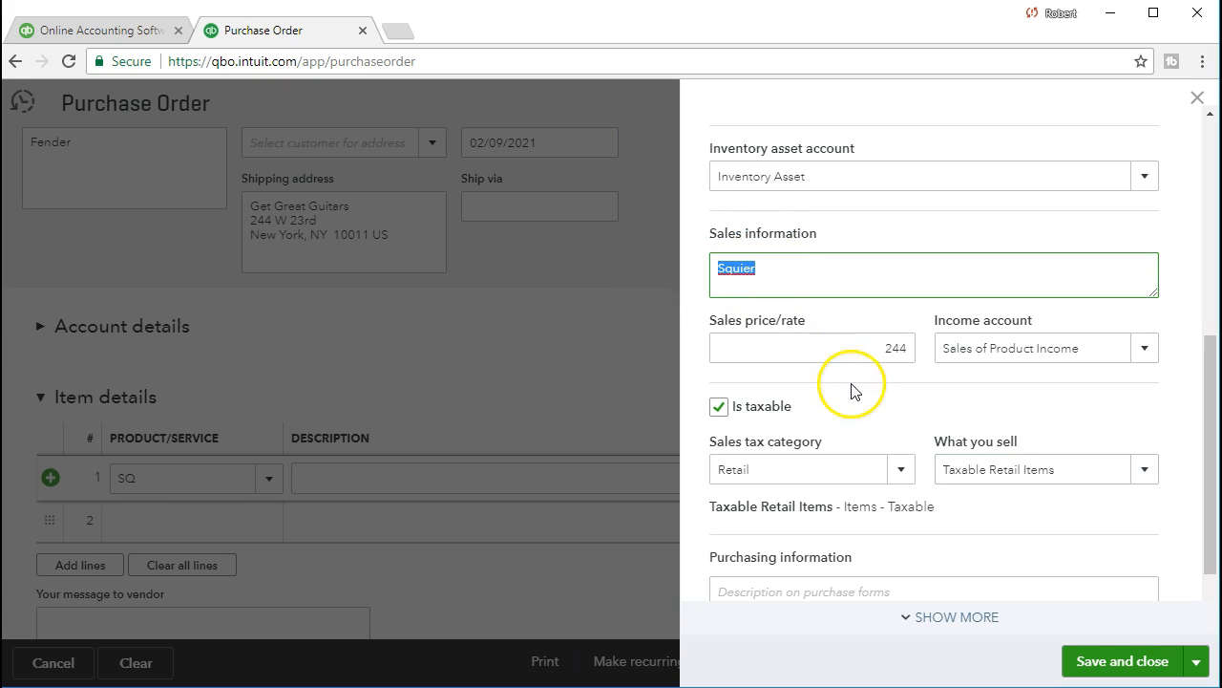
scroll(834, 552, down, 1)
click(770, 507)
key(ctrl+v)
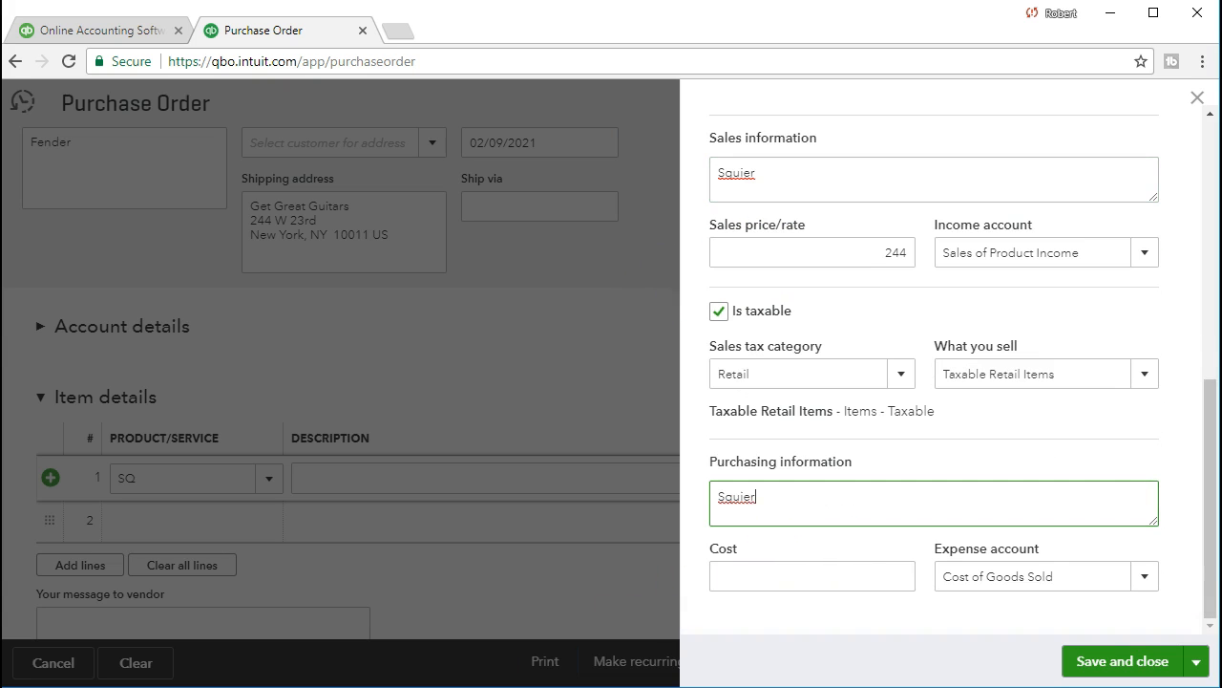
Step: Set the new item's cost to 168, keep Cost of Goods Sold as the expense account, and try to save the item
click(766, 576)
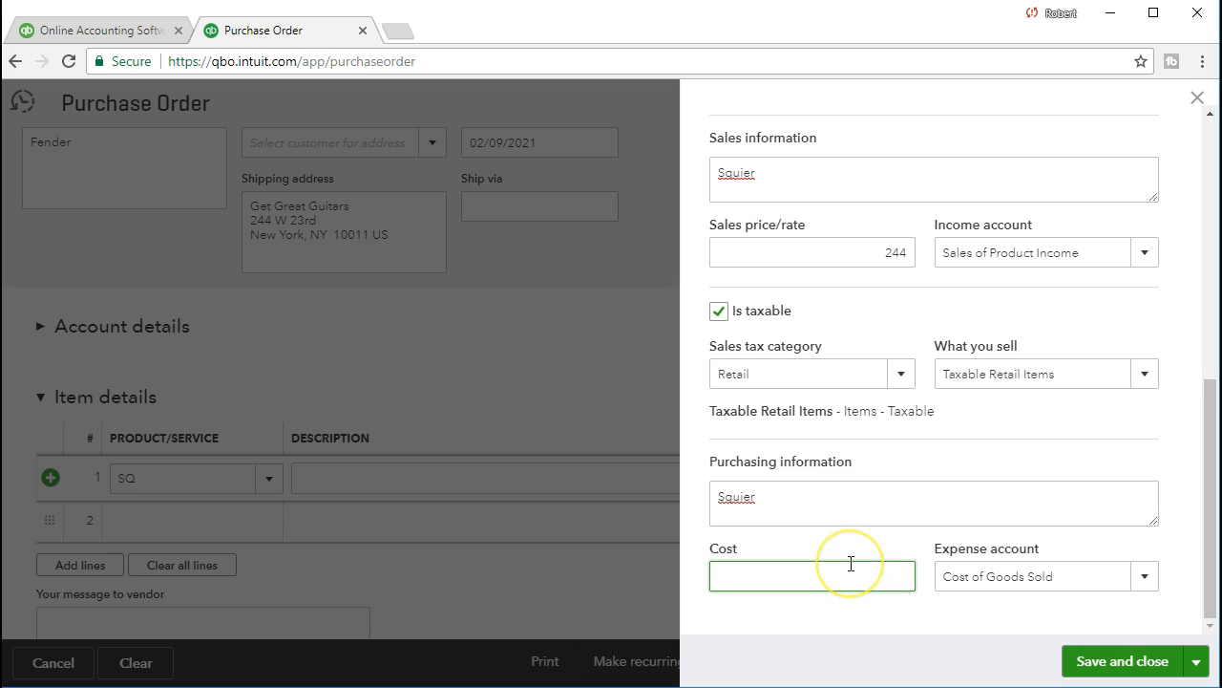
text(168)
key(Tab)
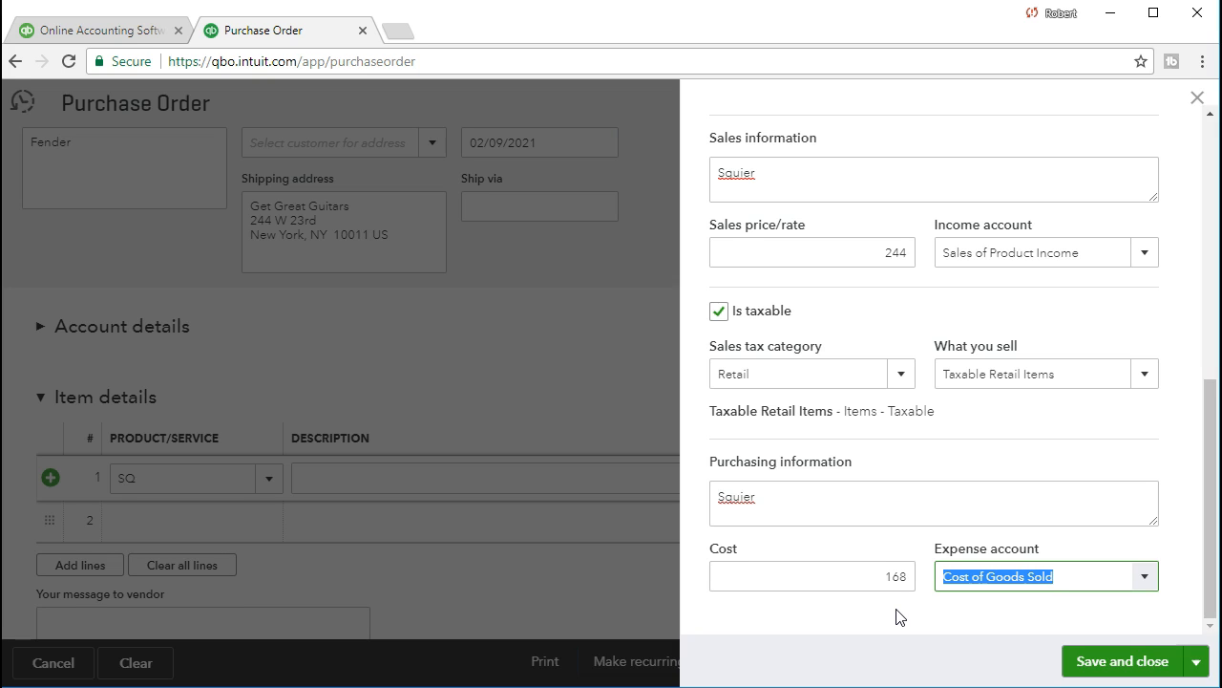
click(1092, 661)
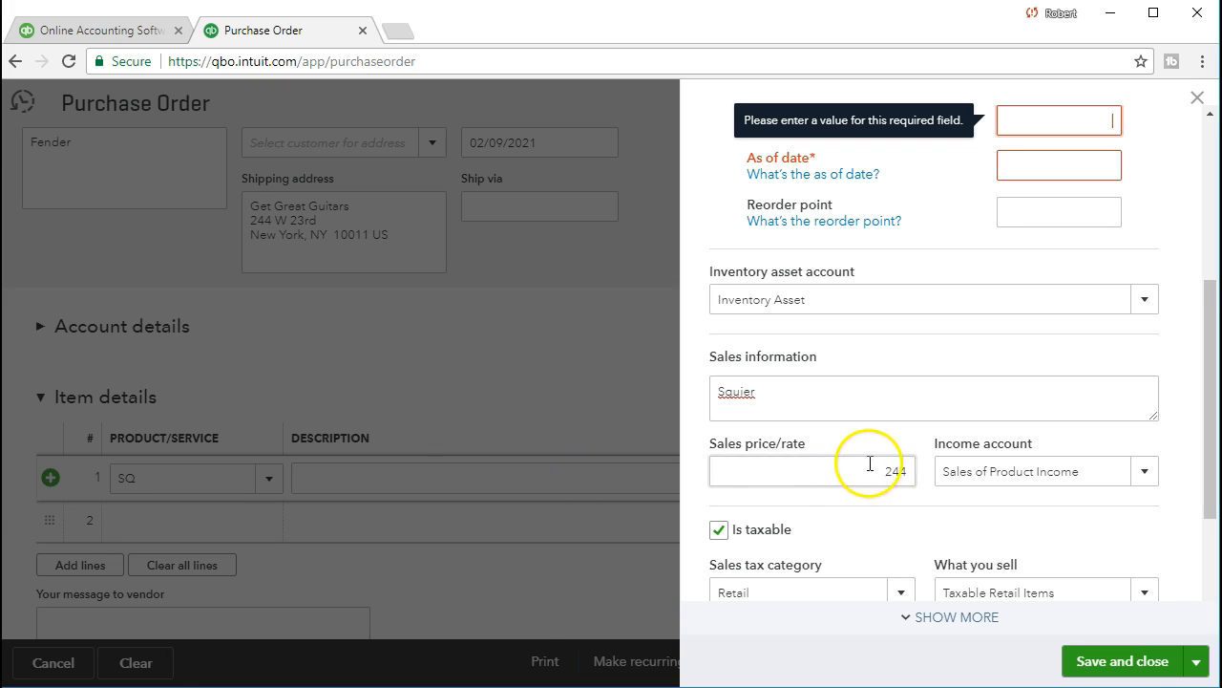
Step: Enter an initial quantity on hand of 0 as of 02/01/2021, leave the reorder point blank, and save the new item
scroll(874, 465, up, 2)
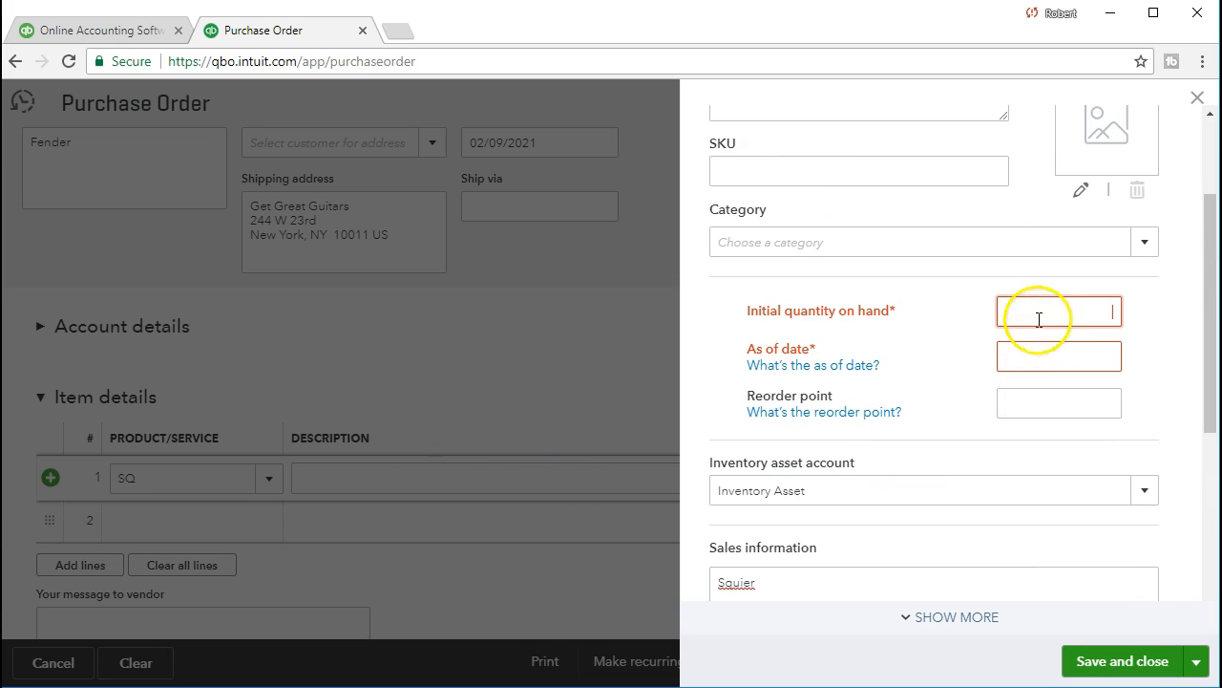
text(0)
key(BackSpace)
key(Tab)
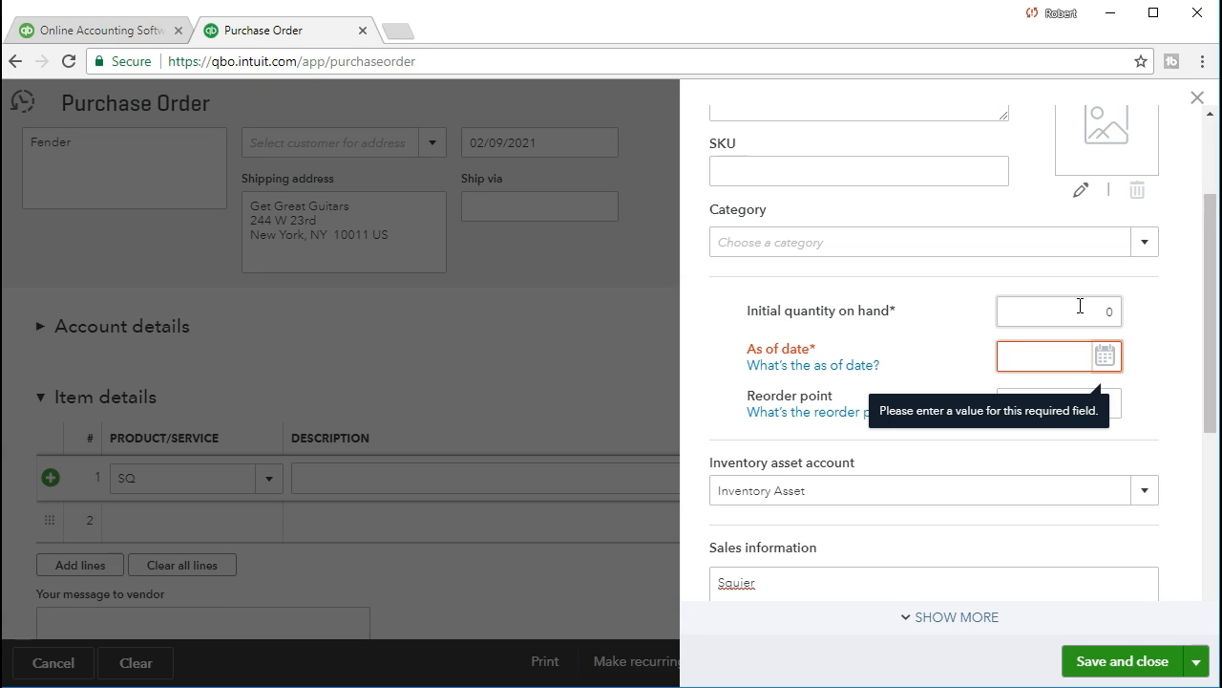
text(0)
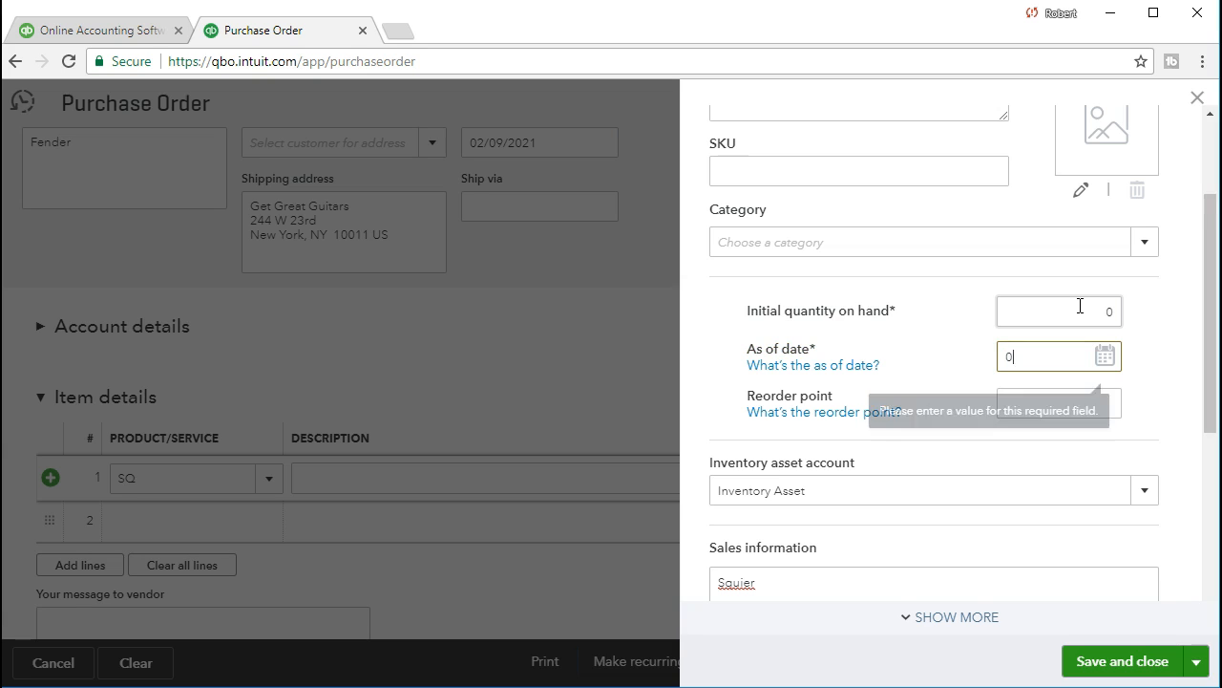
text(2/01/2021)
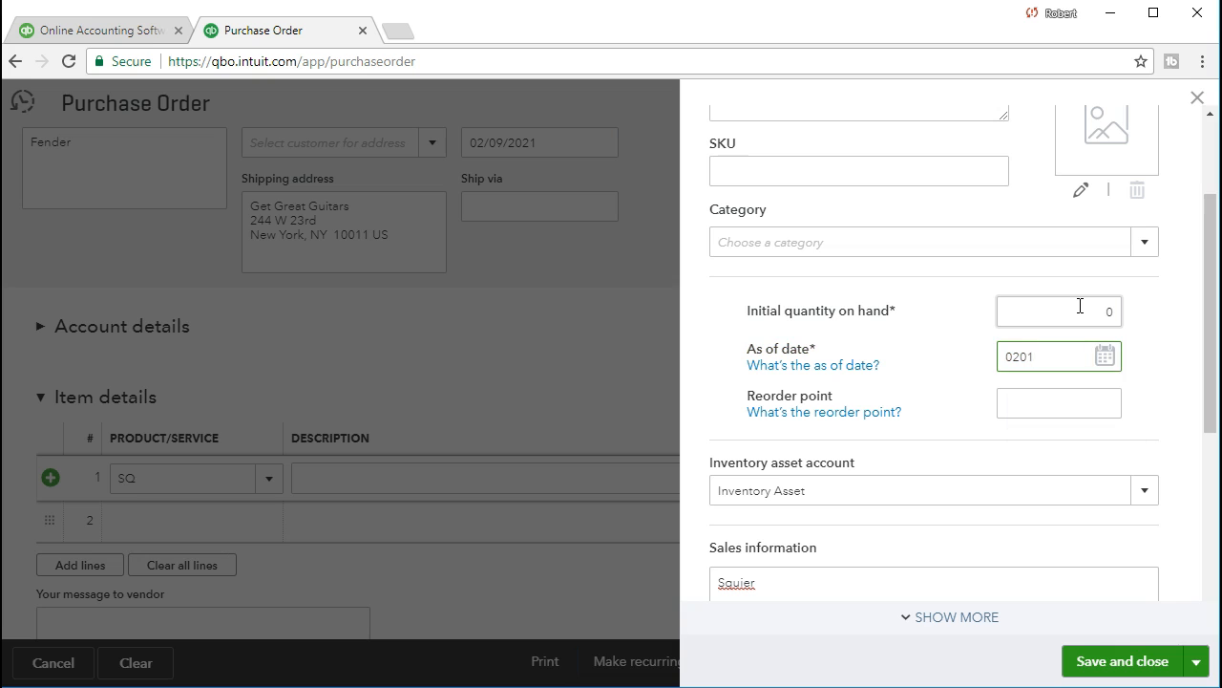
key(Tab)
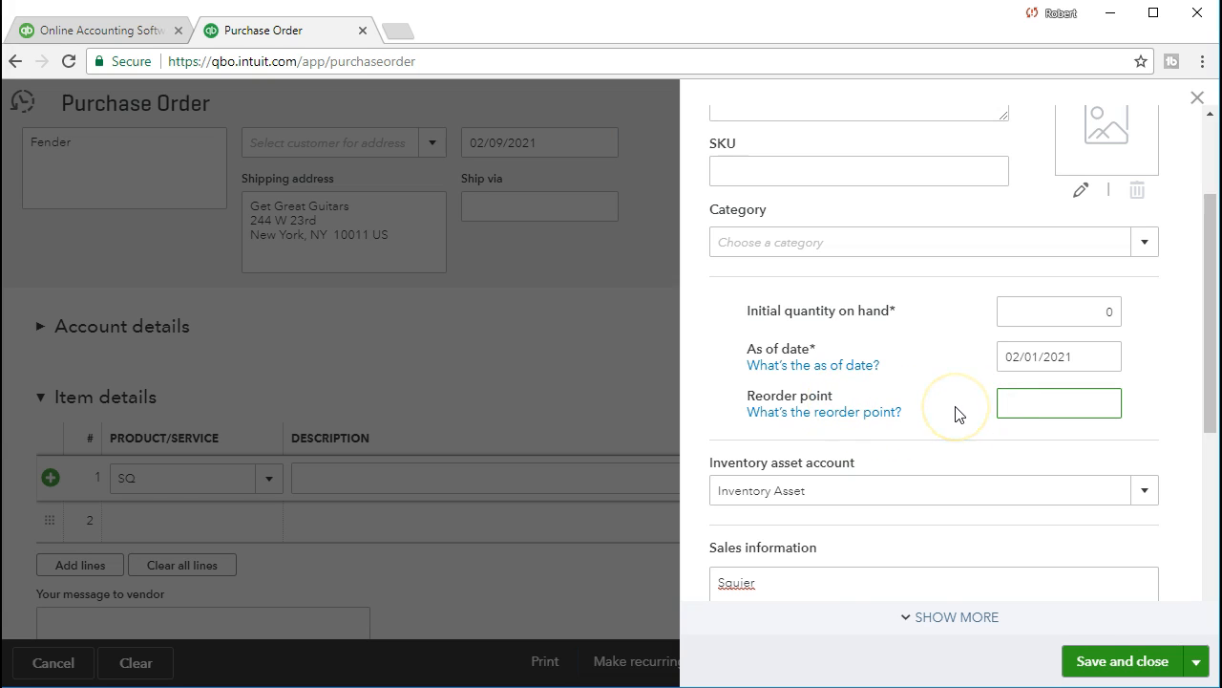
scroll(955, 414, down, 3)
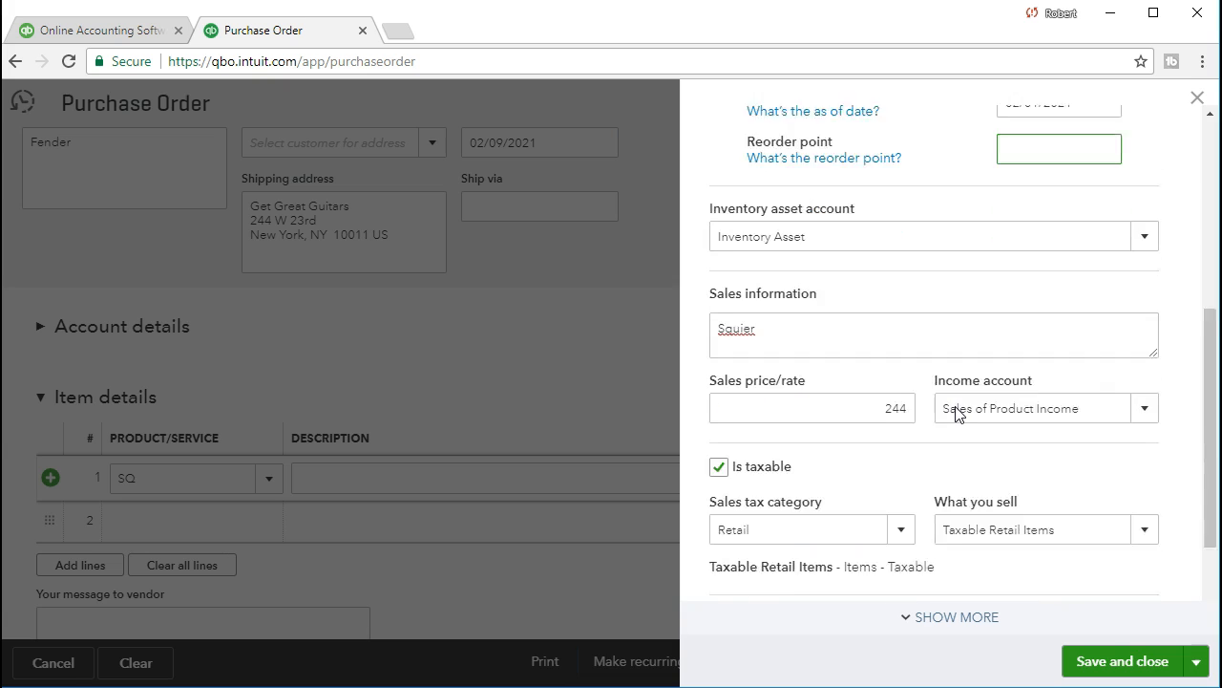
click(1089, 674)
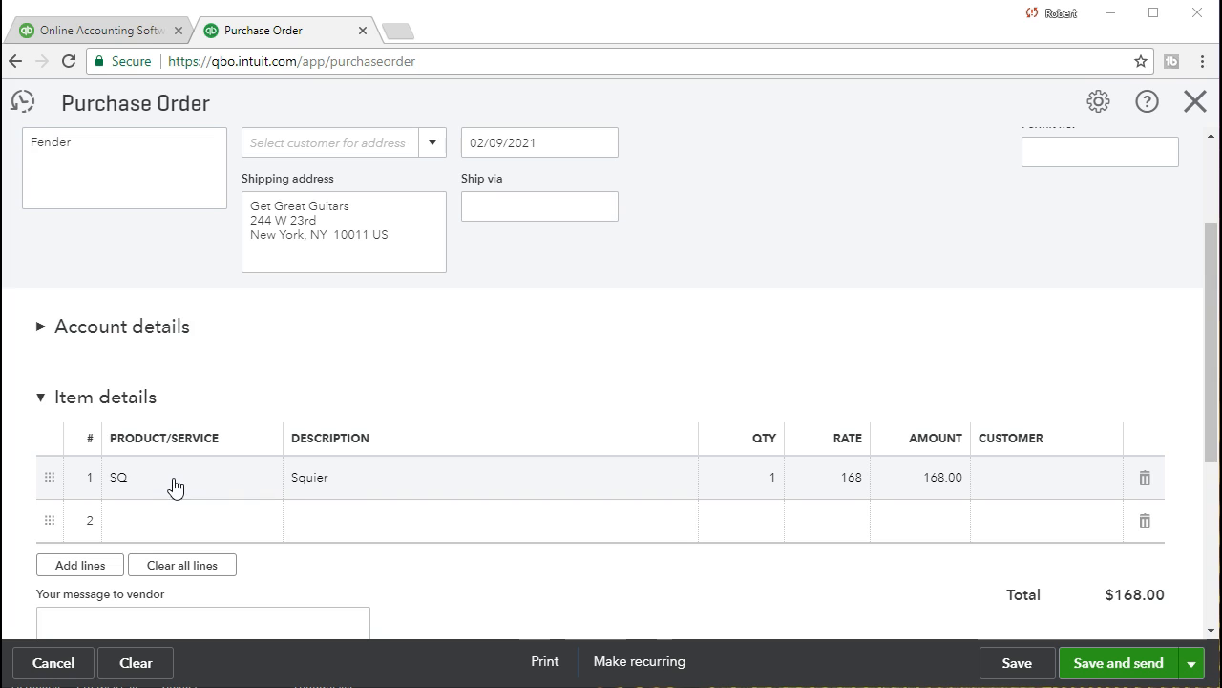
mouse_move(740, 489)
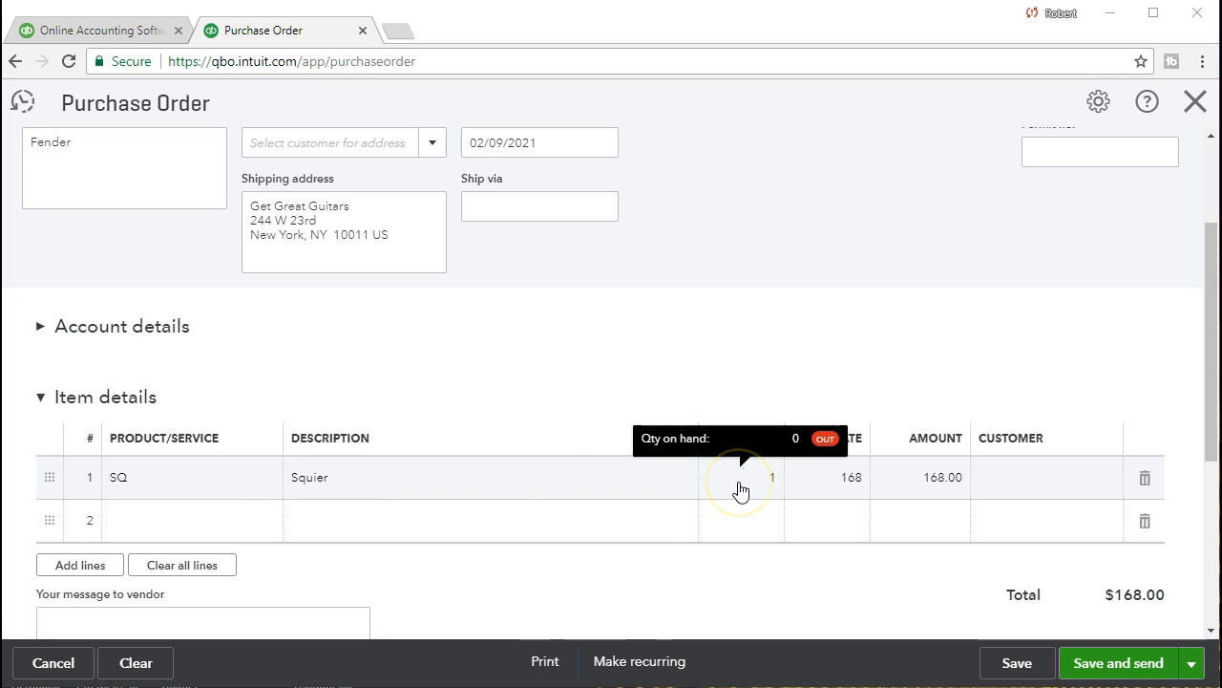
click(822, 501)
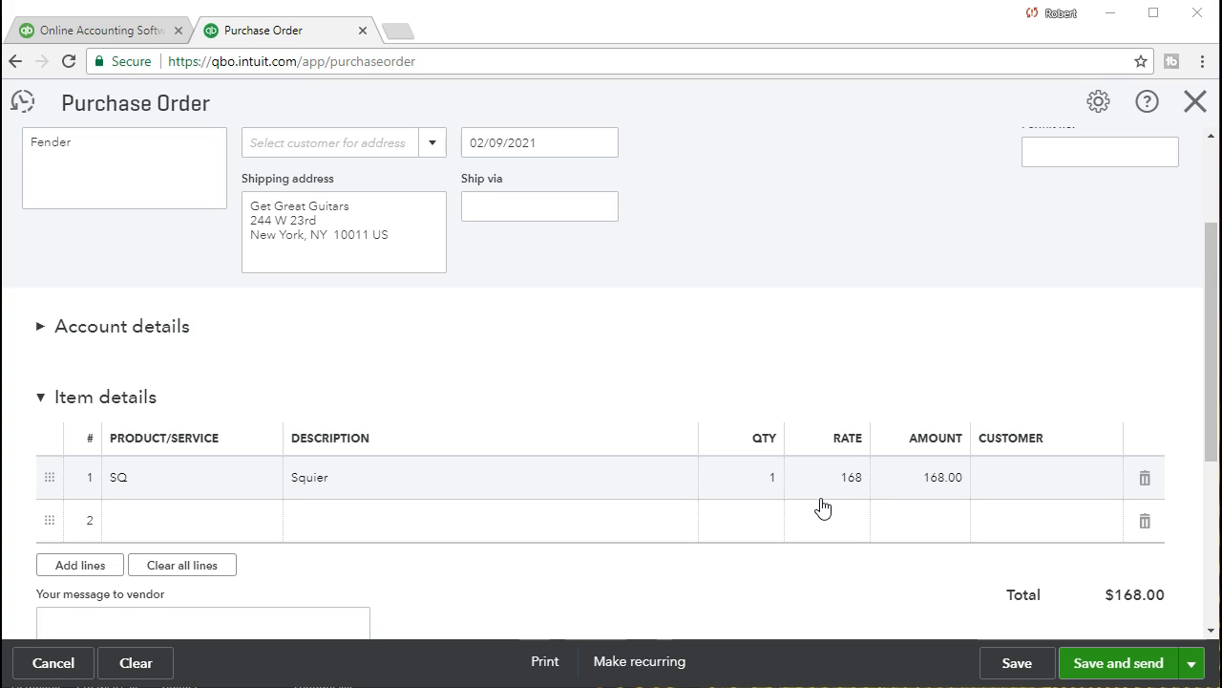
click(905, 516)
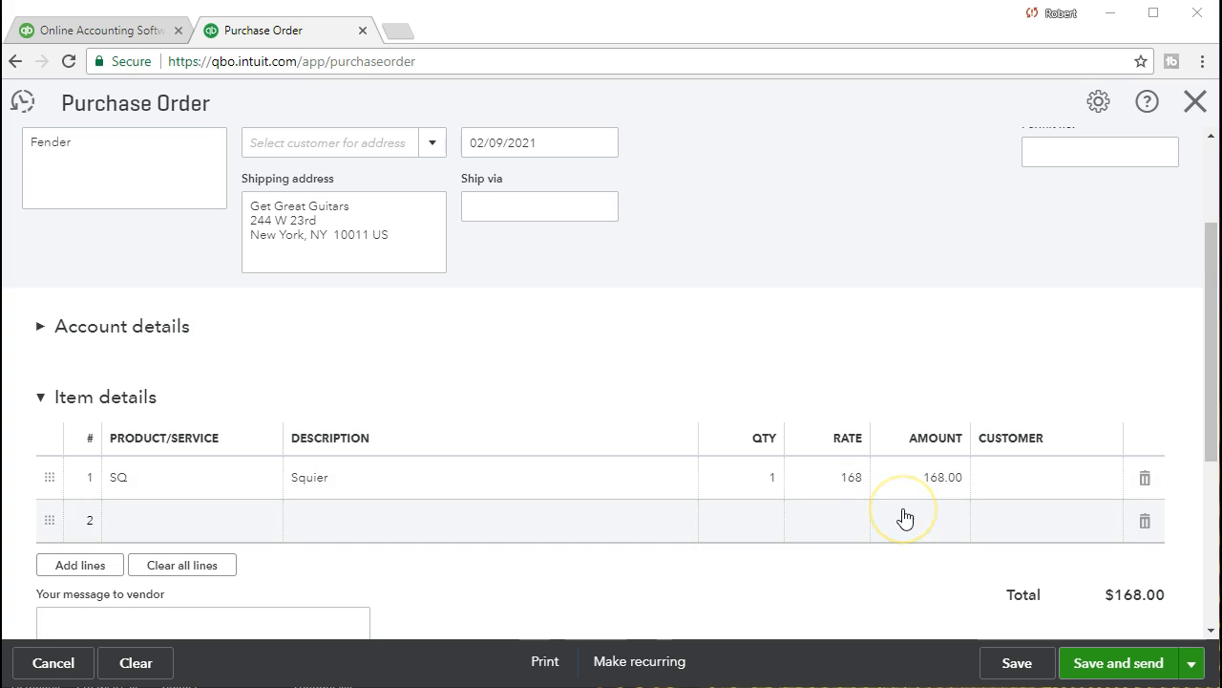
Step: Create a new customer named New Music Stuff and assign it to the SQ item line
click(1015, 489)
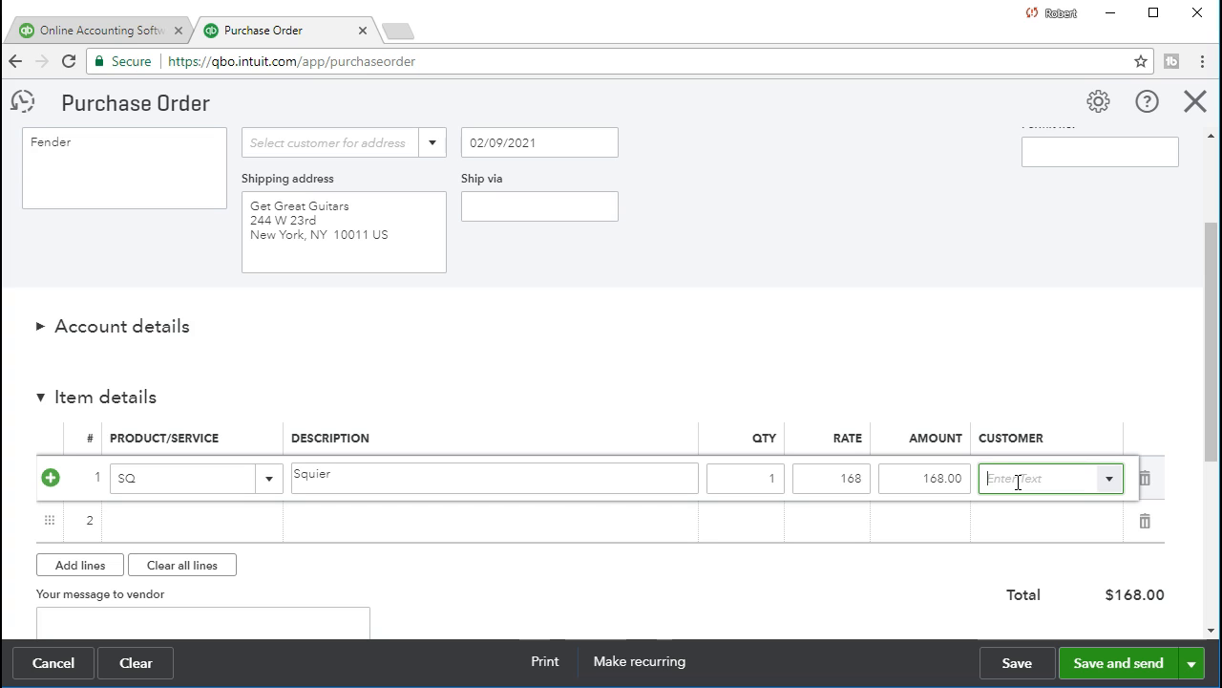
text(New)
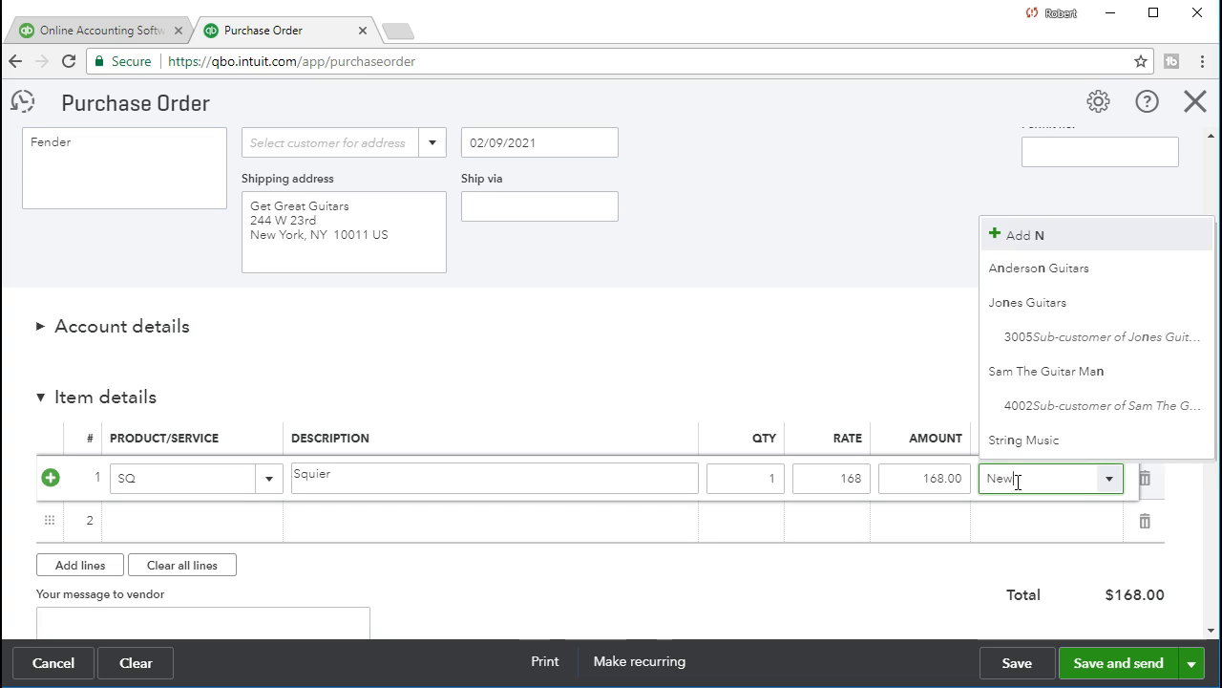
text( Music Stu)
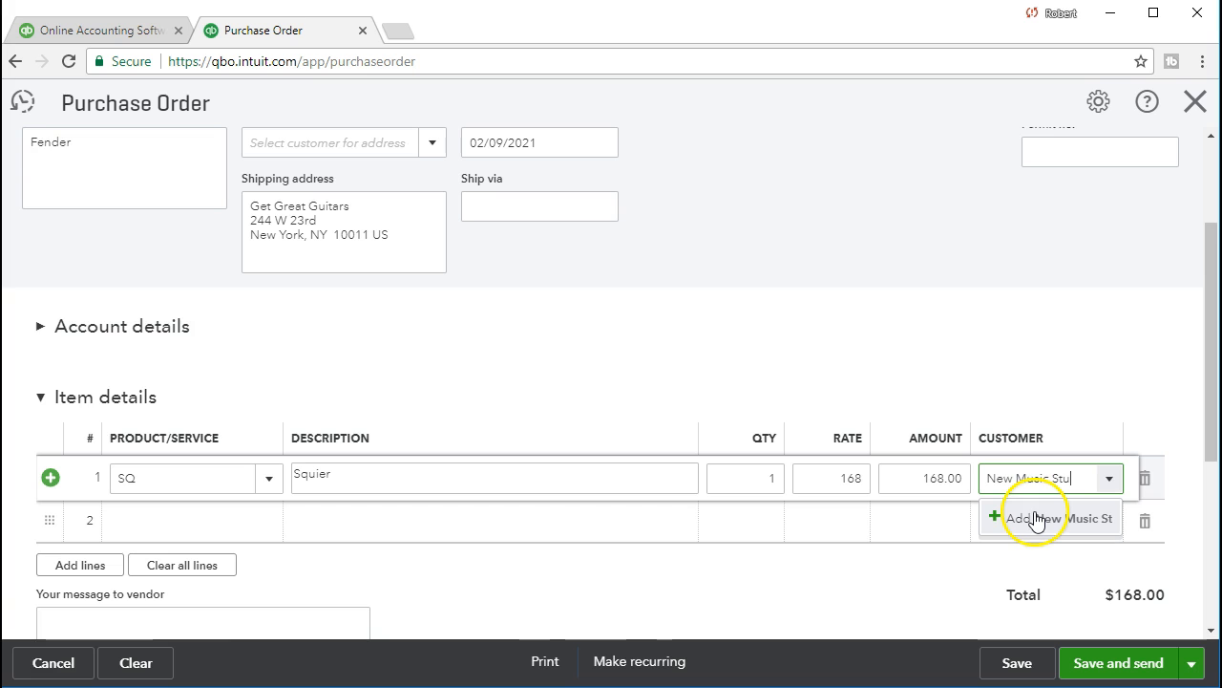
scroll(1040, 315, down, 2)
text(ff)
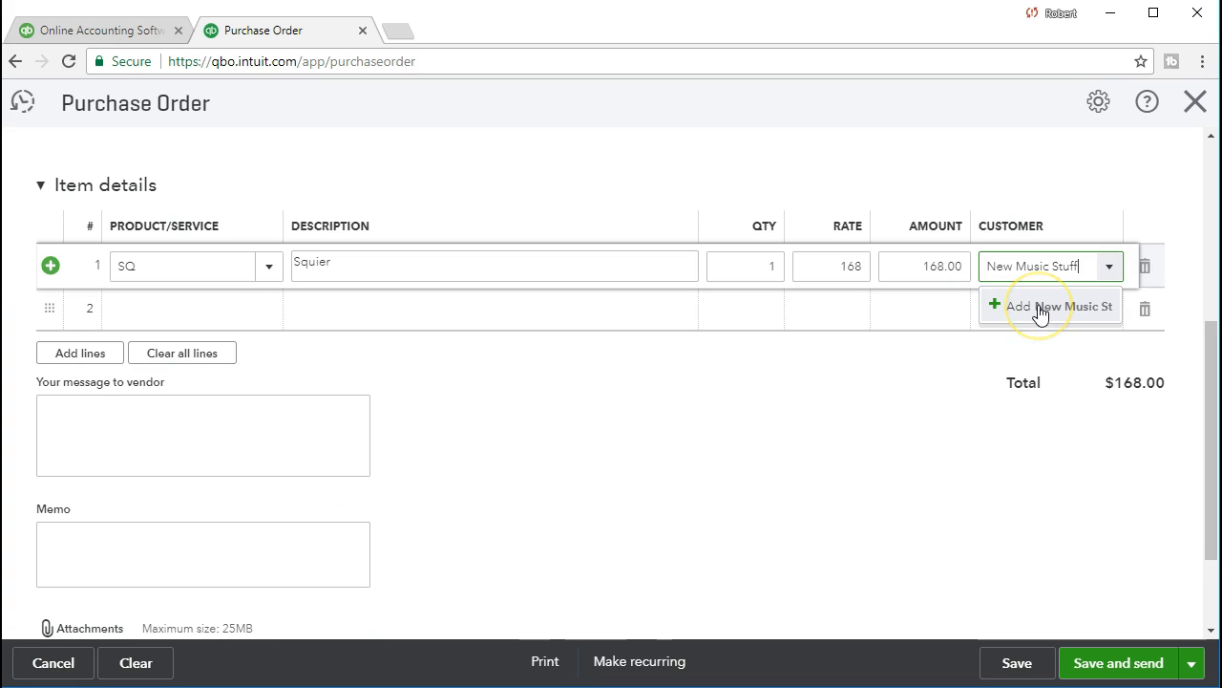
click(1040, 307)
click(1079, 405)
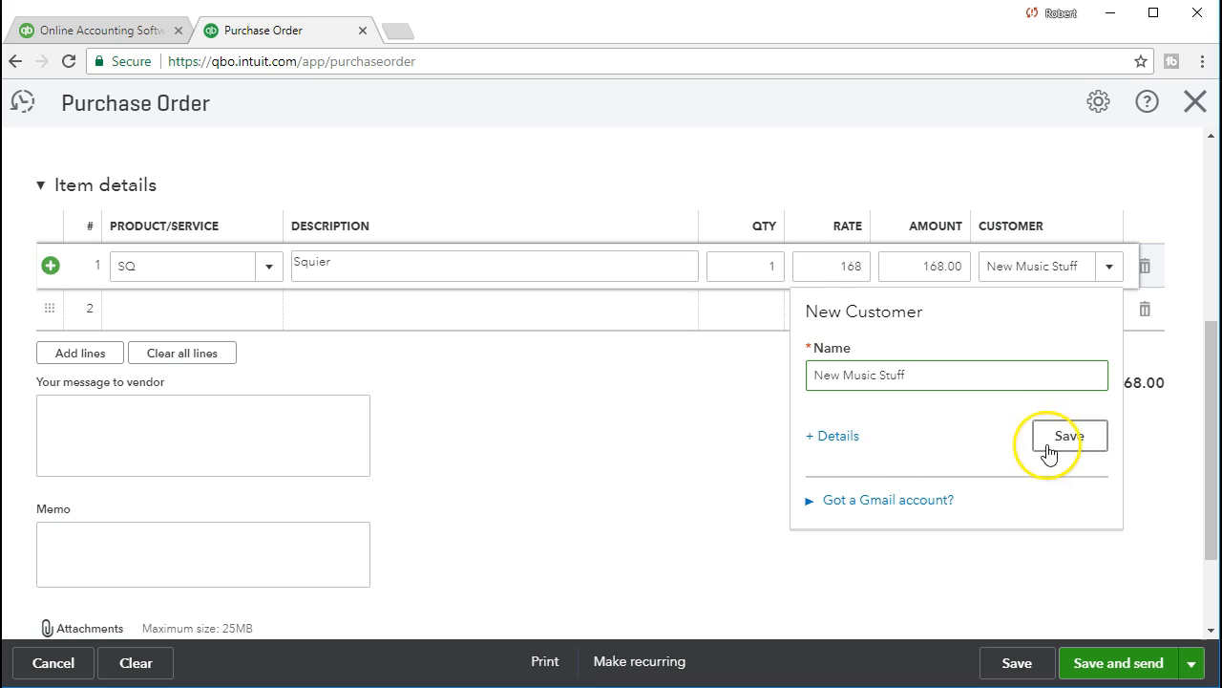
click(1068, 438)
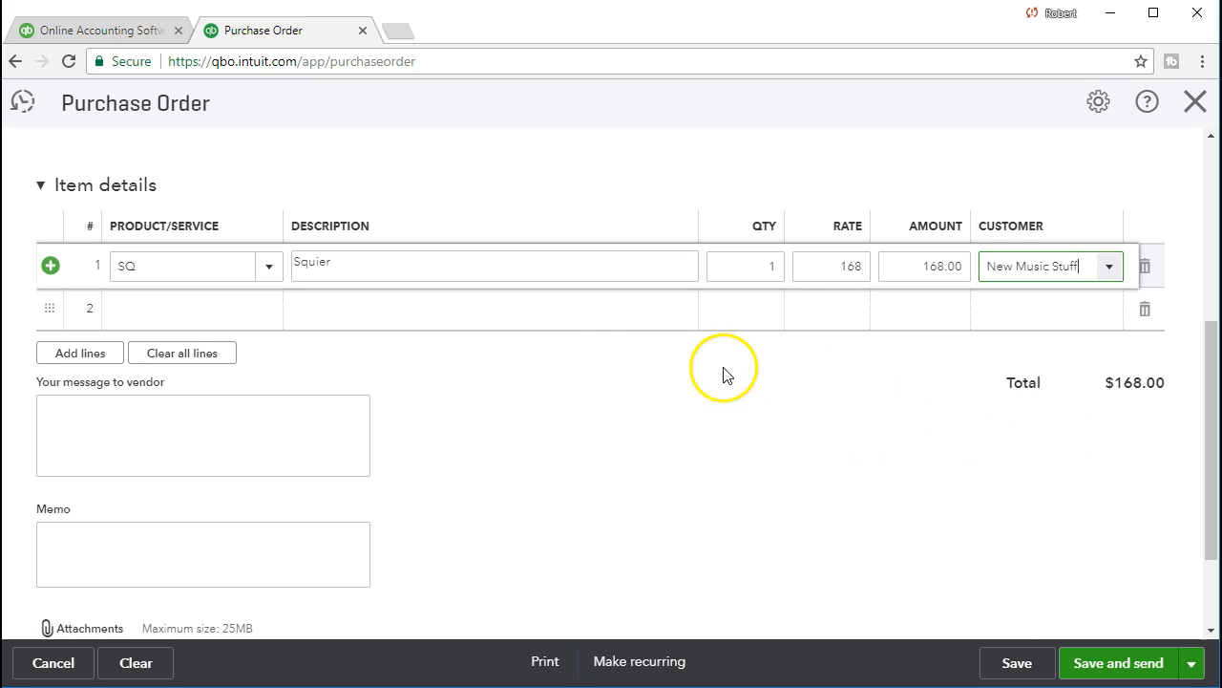
Step: Save the Fender purchase order and close it
click(569, 325)
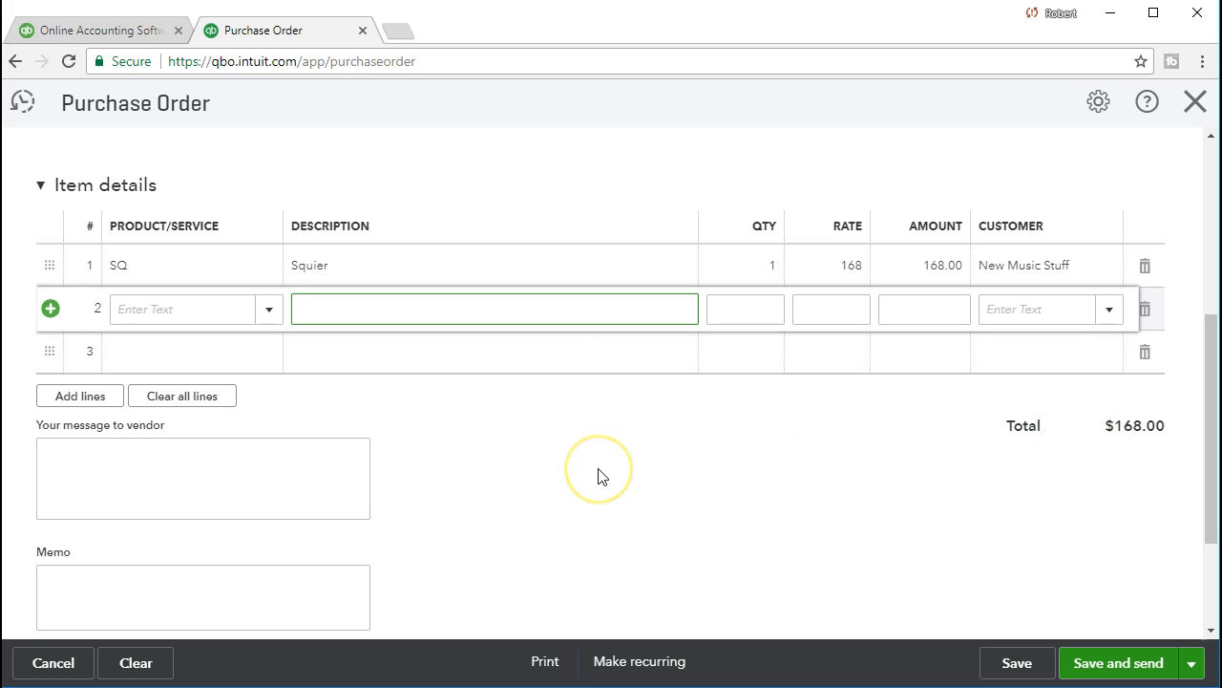
scroll(600, 475, down, 1)
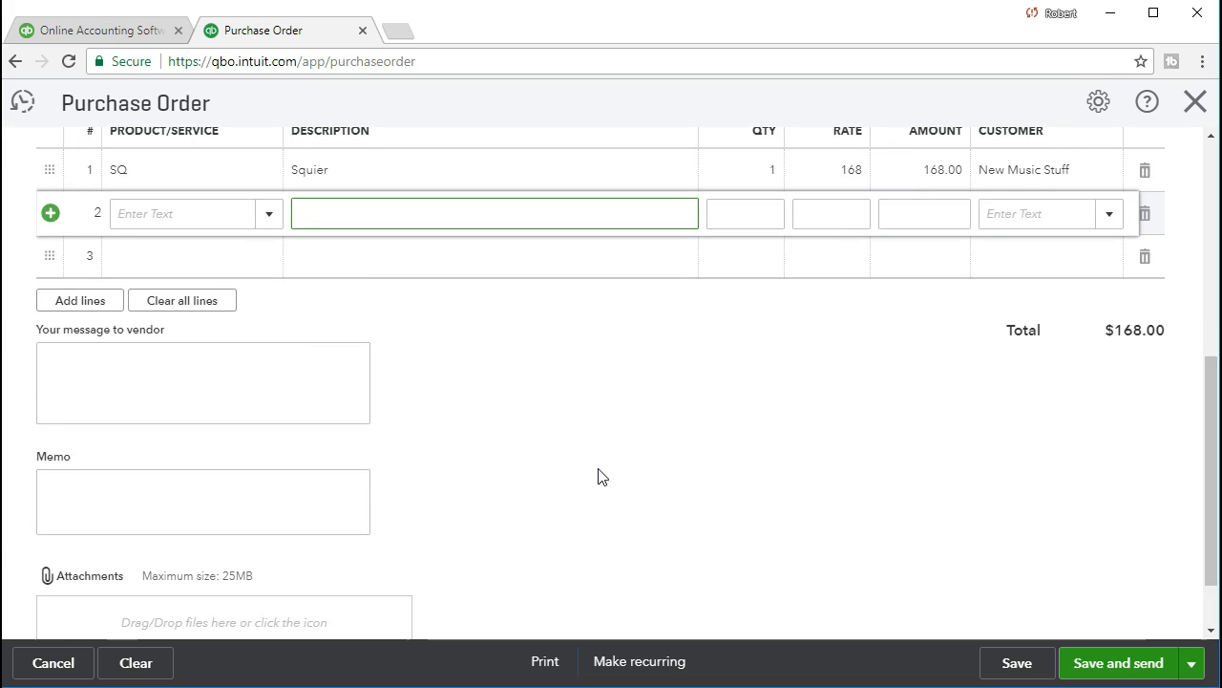
scroll(599, 475, down, 1)
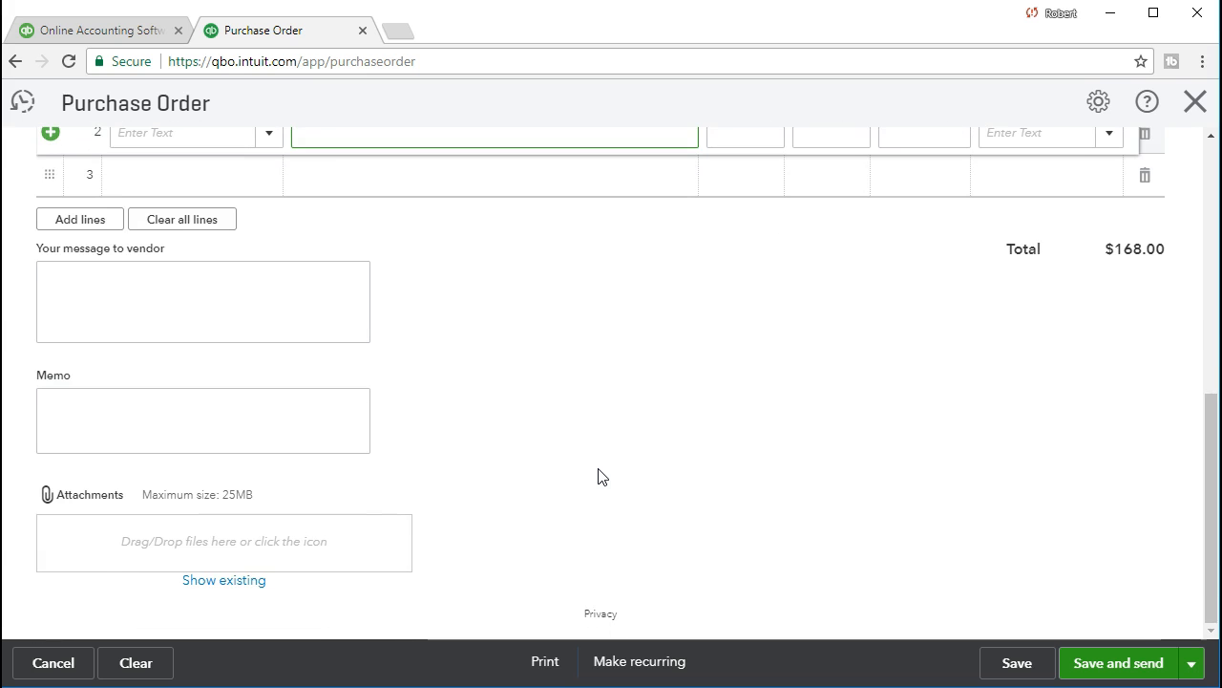
scroll(600, 476, up, 5)
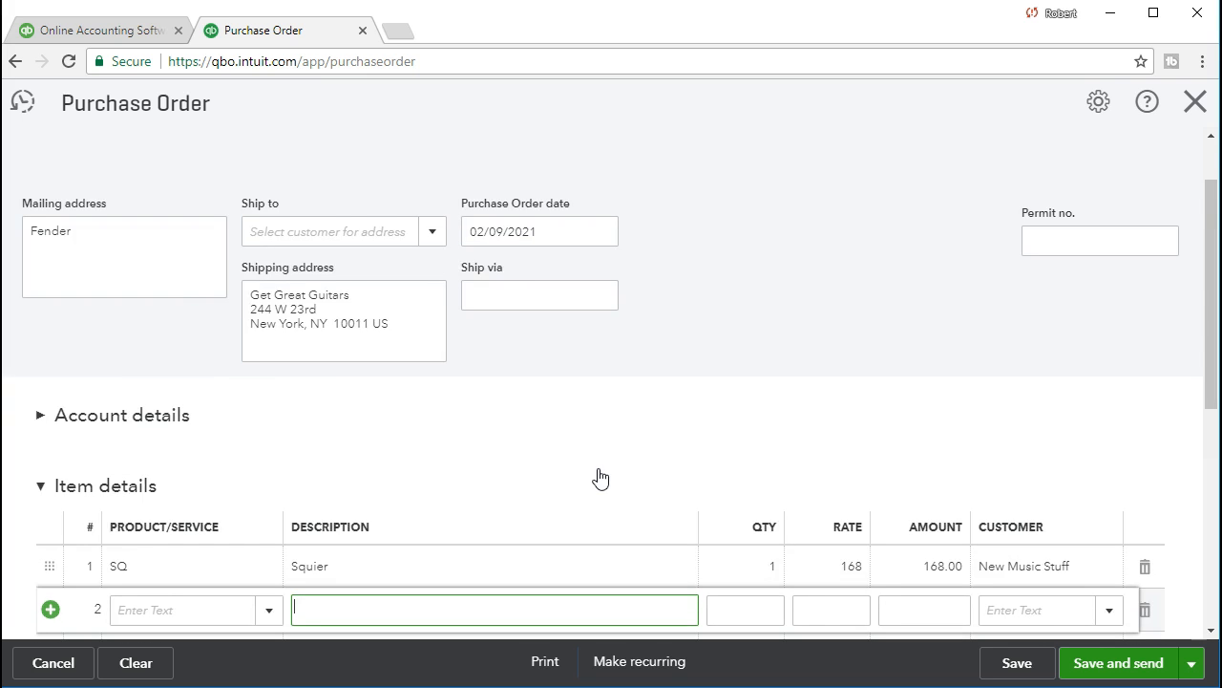
scroll(600, 478, down, 1)
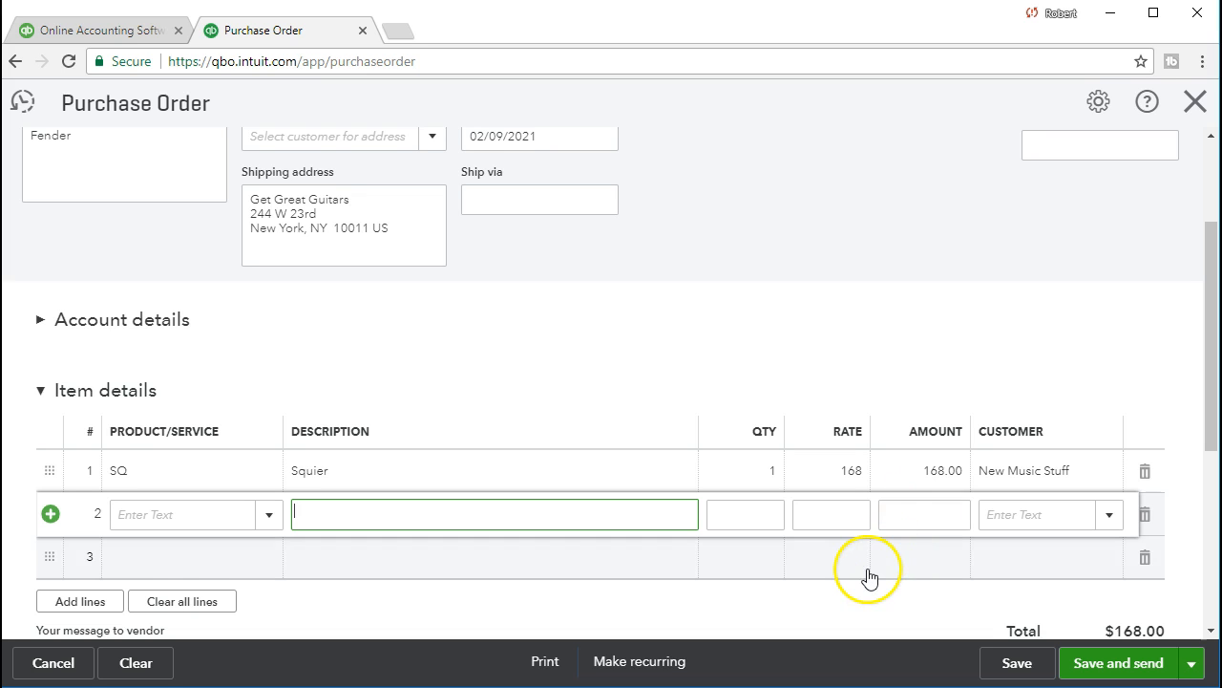
scroll(867, 576, down, 1)
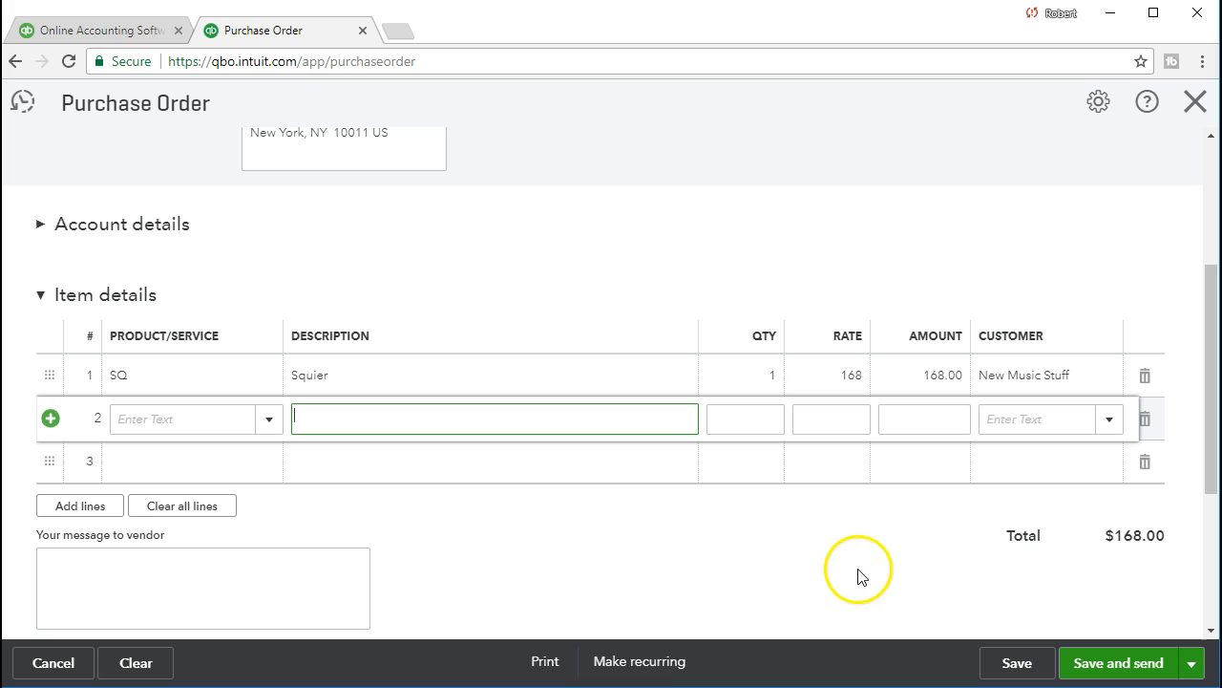
click(1018, 665)
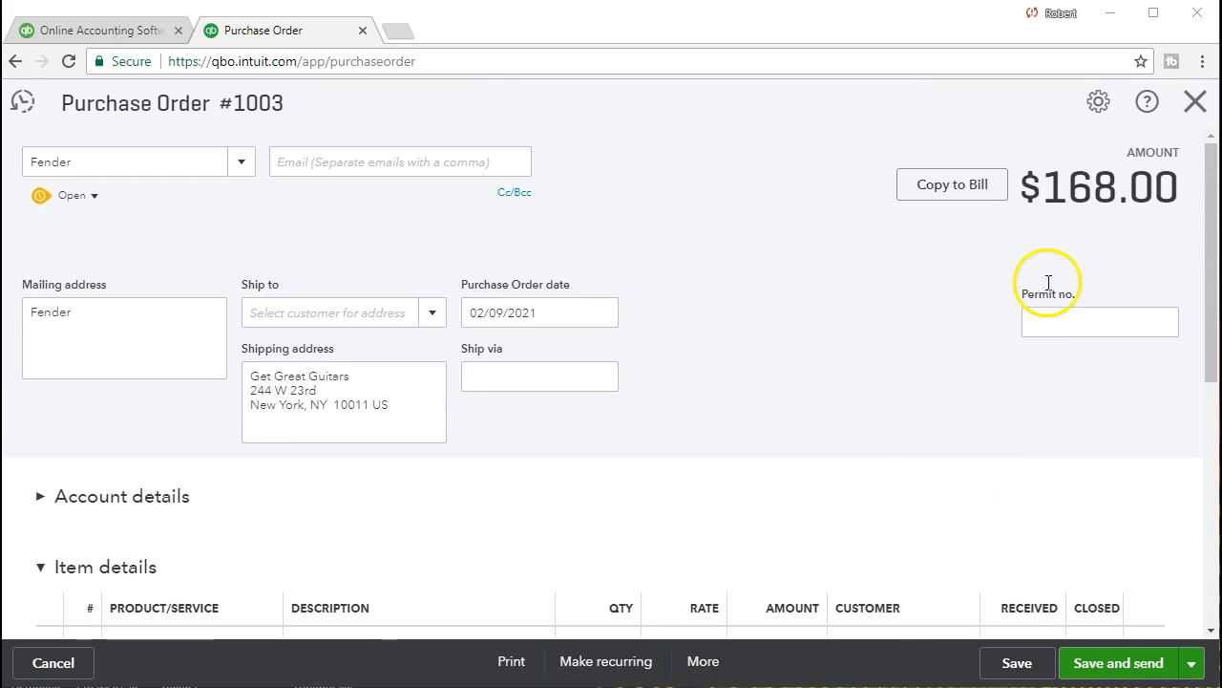
click(1195, 102)
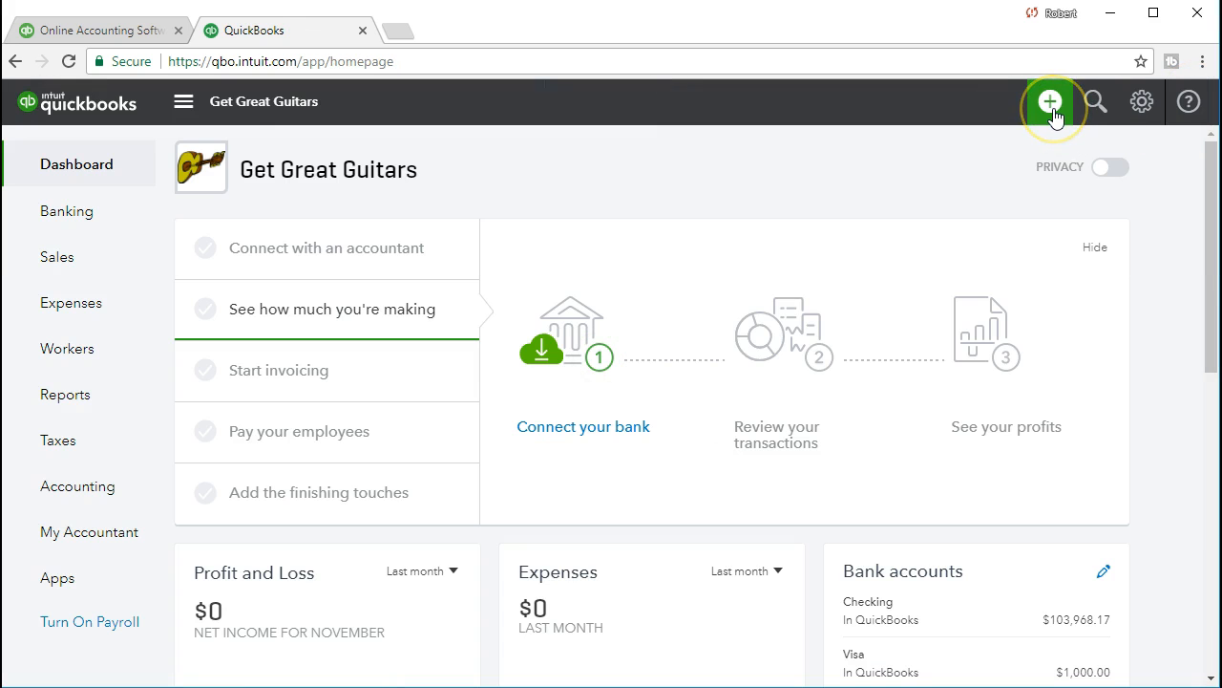
Step: Start another new purchase order and choose Epiphone as its vendor
click(1050, 103)
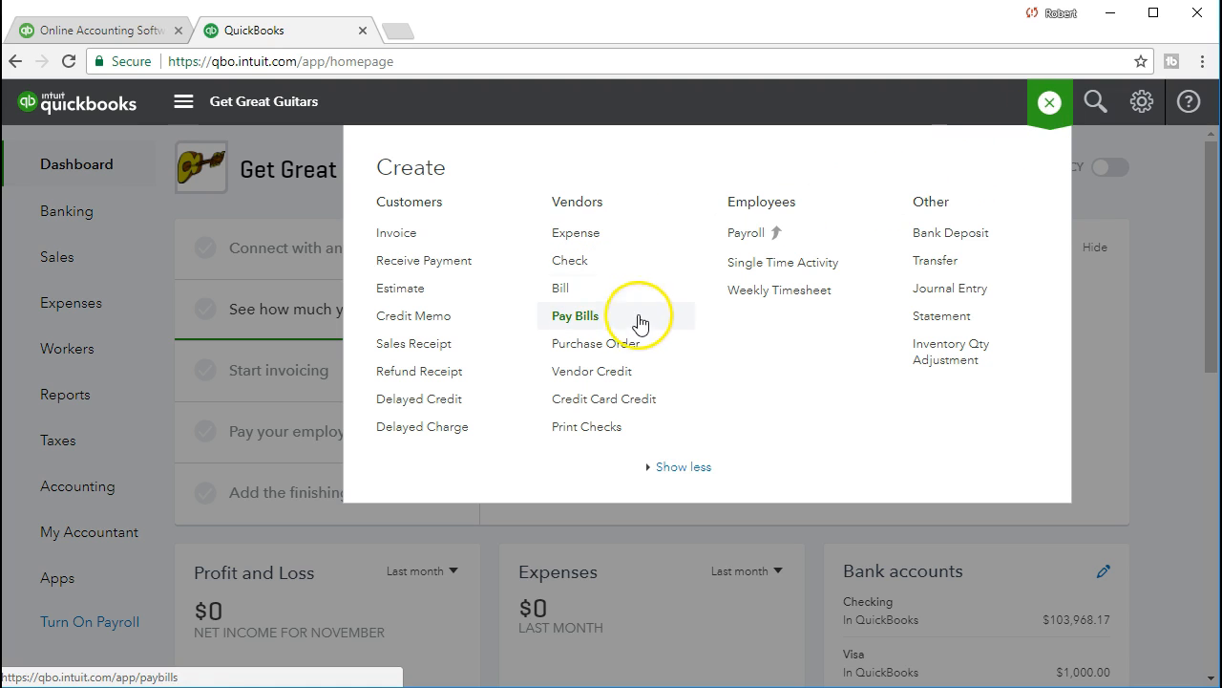
click(642, 346)
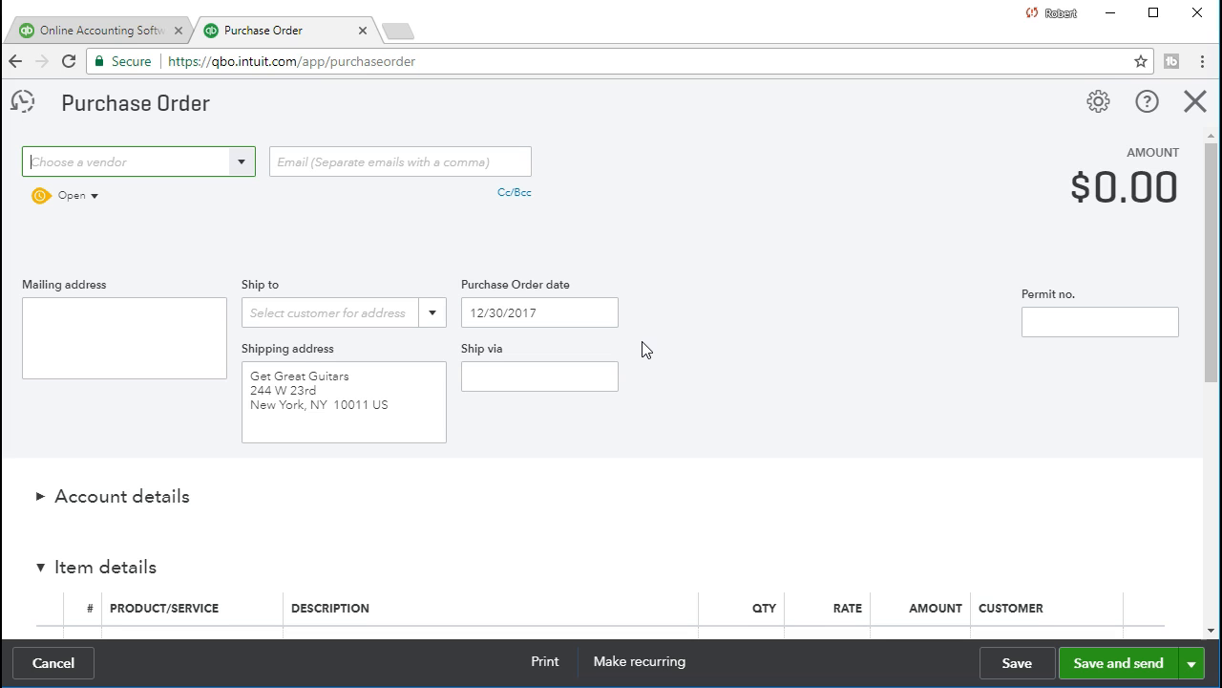
click(244, 164)
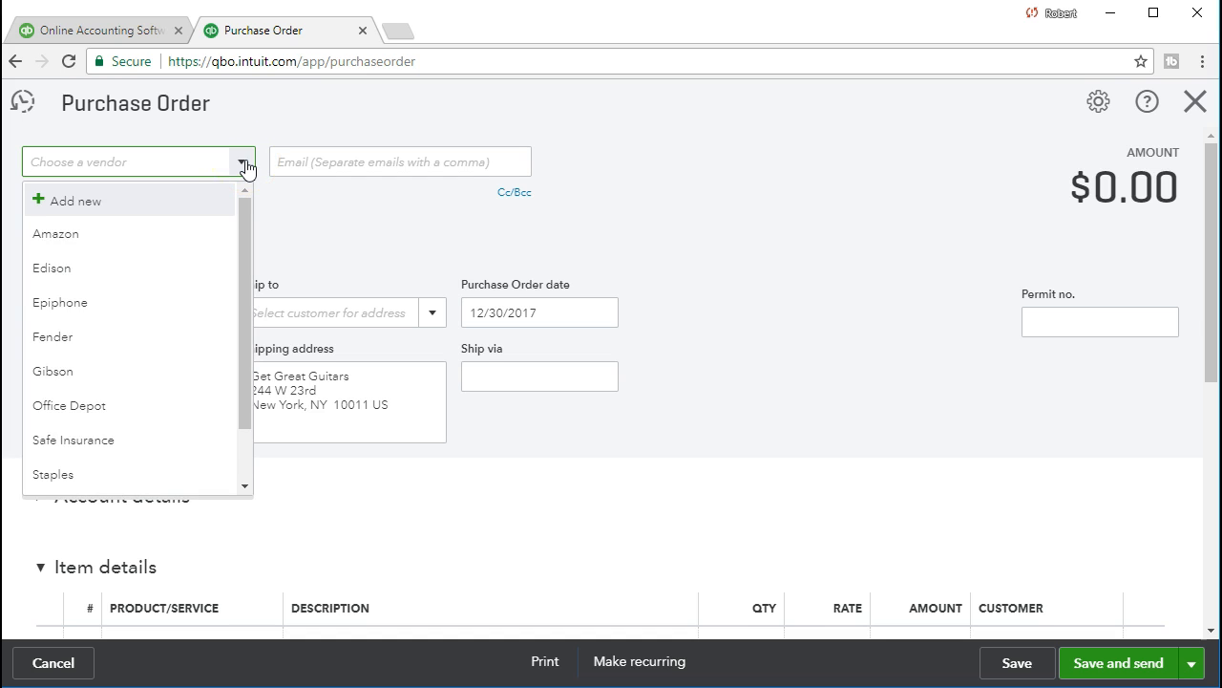
text(Ep)
click(160, 231)
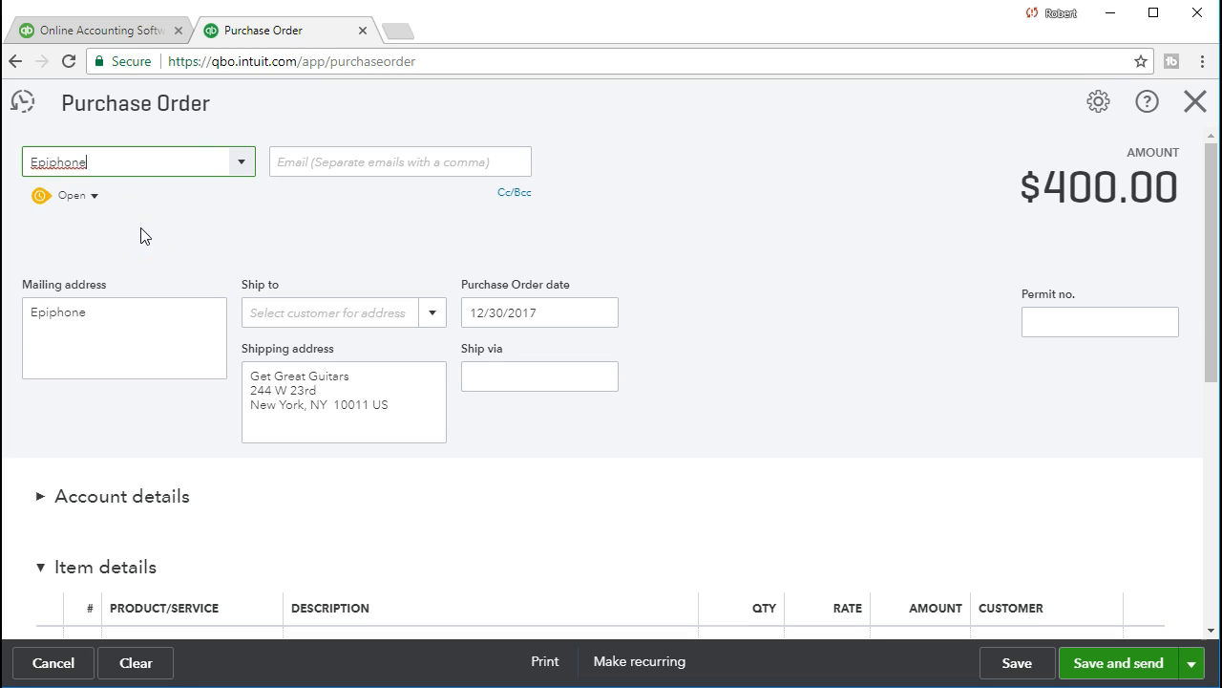
Step: Set the Epiphone purchase order's date to 02/09/2021, keeping the mailing and shipping addresses and leaving the ship-to customer blank
key(Tab)
key(Tab)
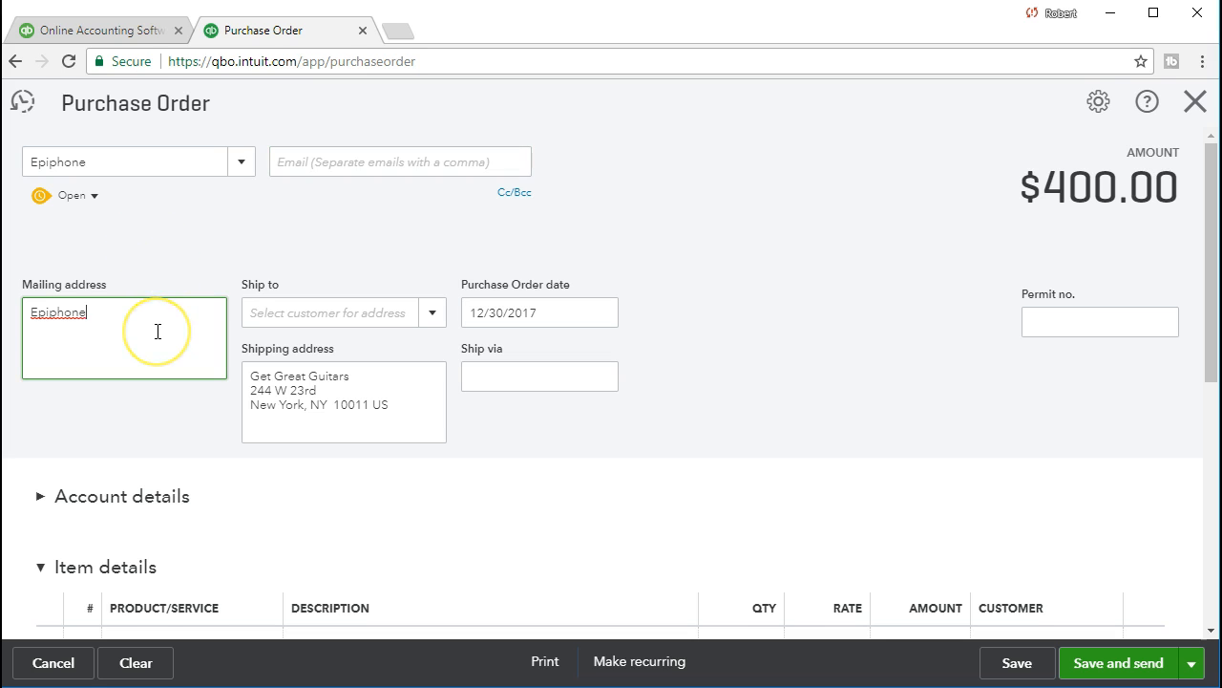
key(Tab)
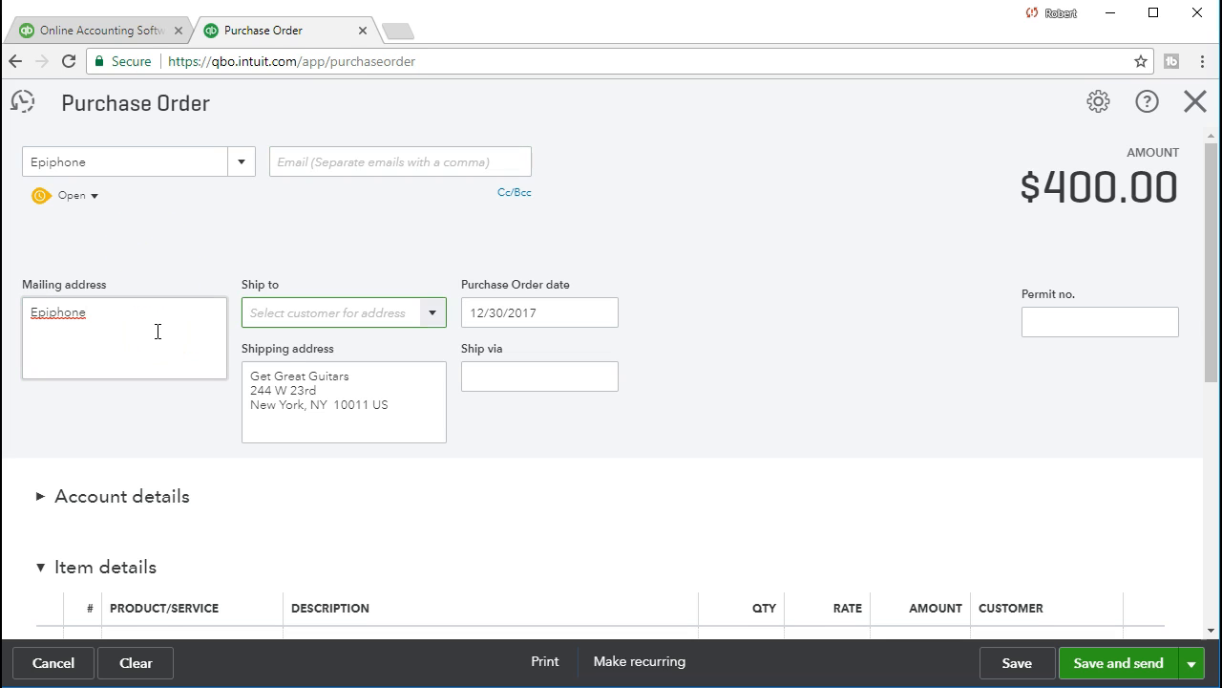
key(Tab)
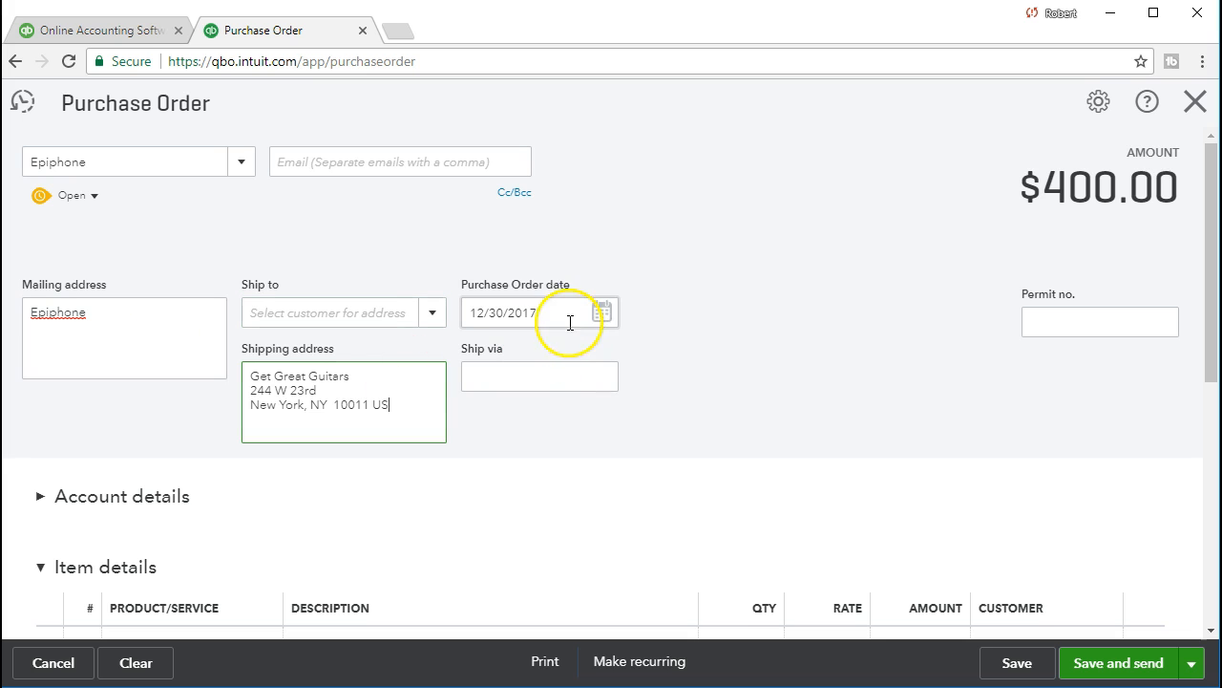
key(Tab)
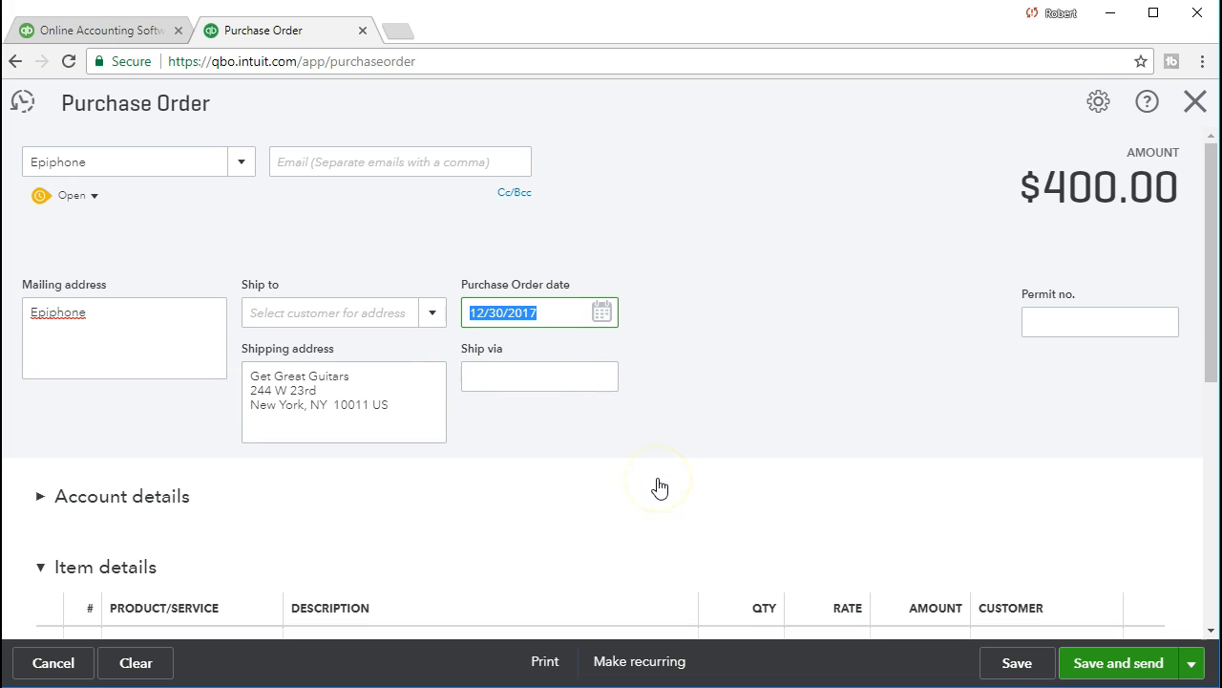
text(0209)
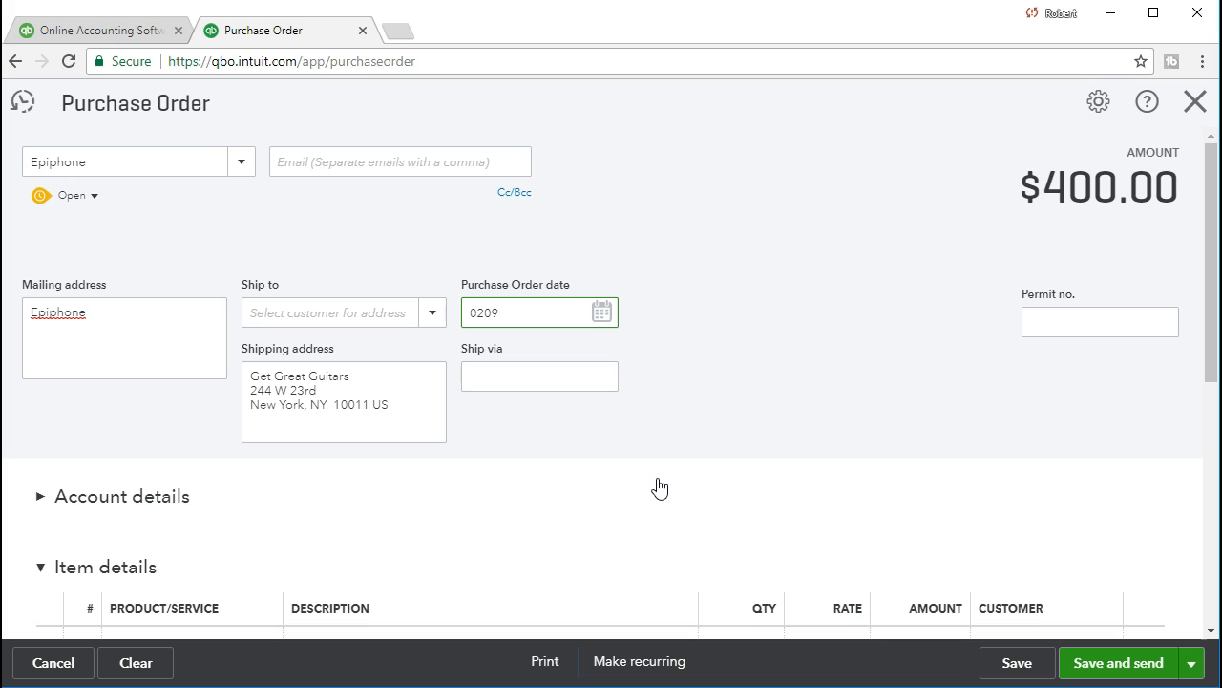
key(Tab)
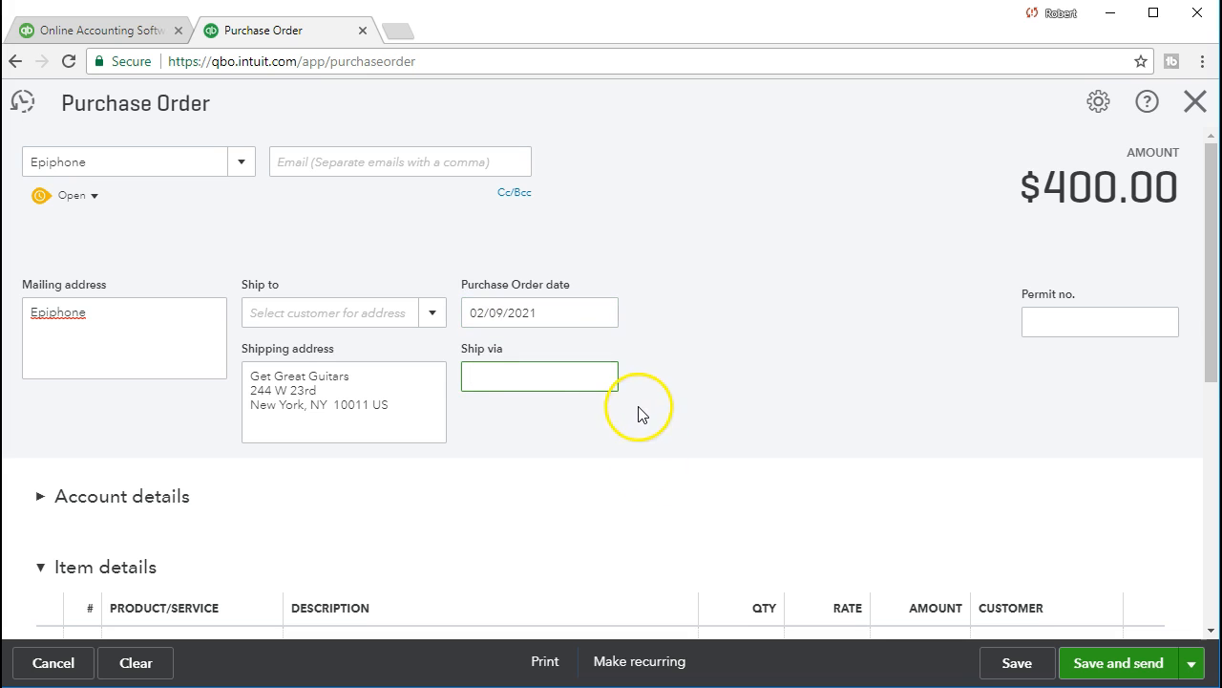
Step: Set the quantity of the ELP item line to 3, keeping its description and rate
scroll(640, 413, down, 1)
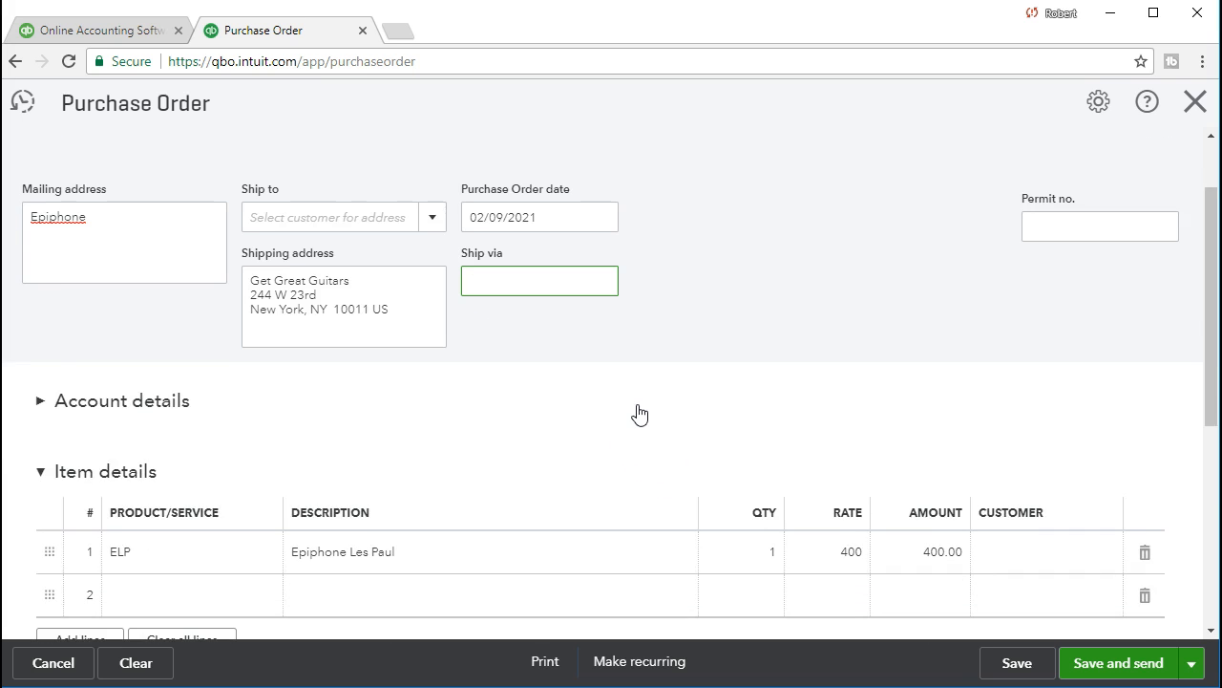
key(Tab)
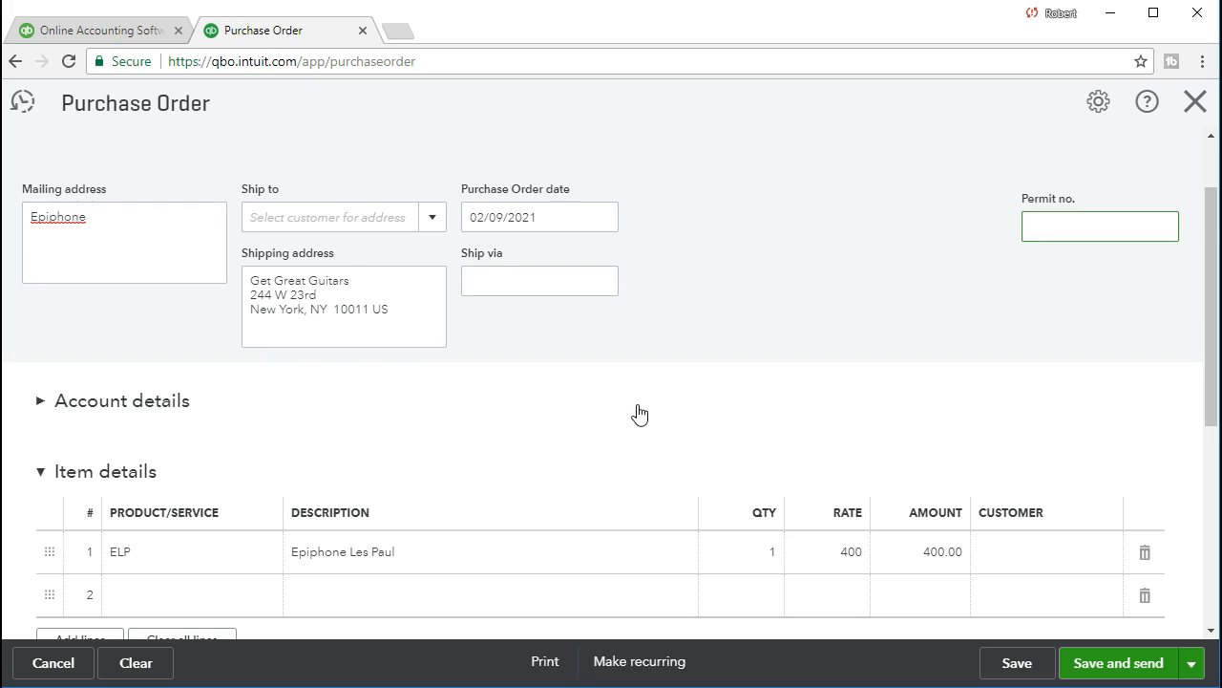
scroll(640, 413, down, 1)
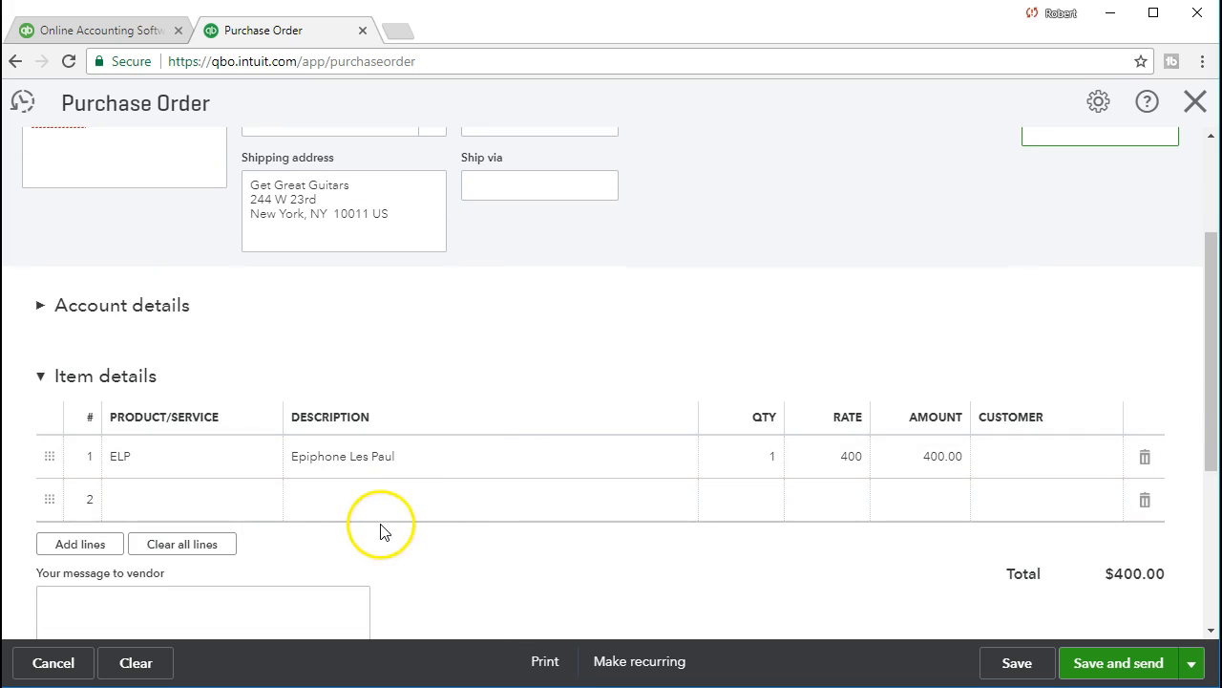
click(177, 463)
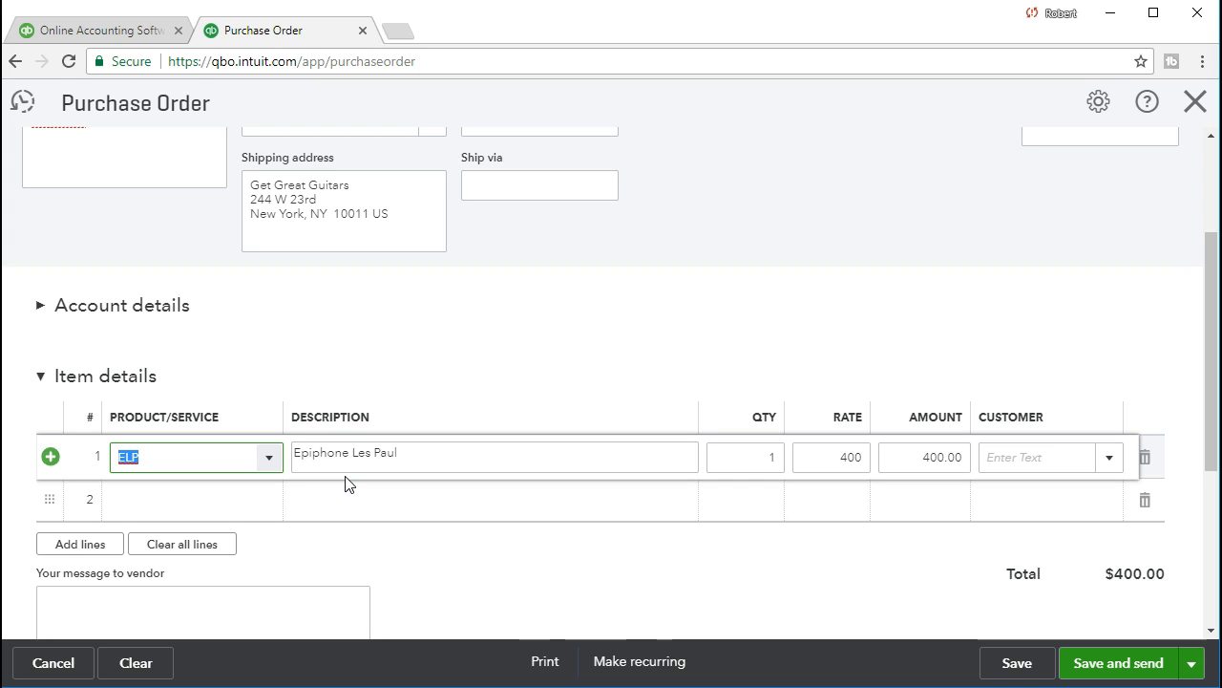
click(291, 482)
key(Tab)
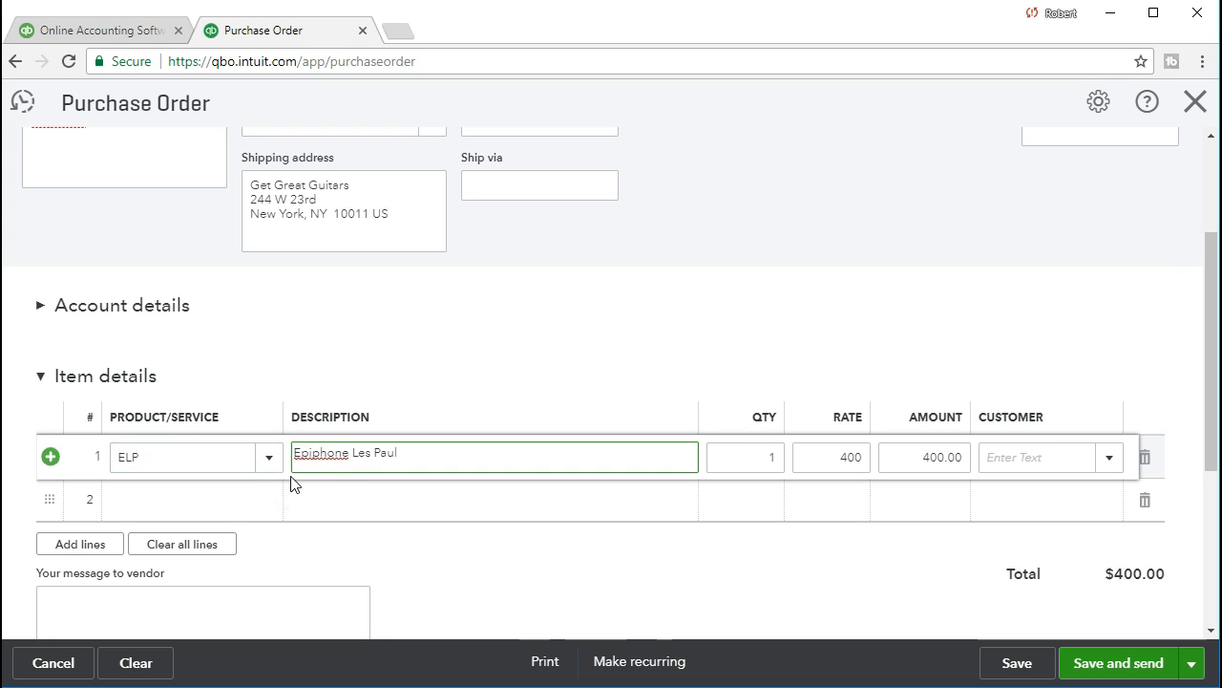
key(Tab)
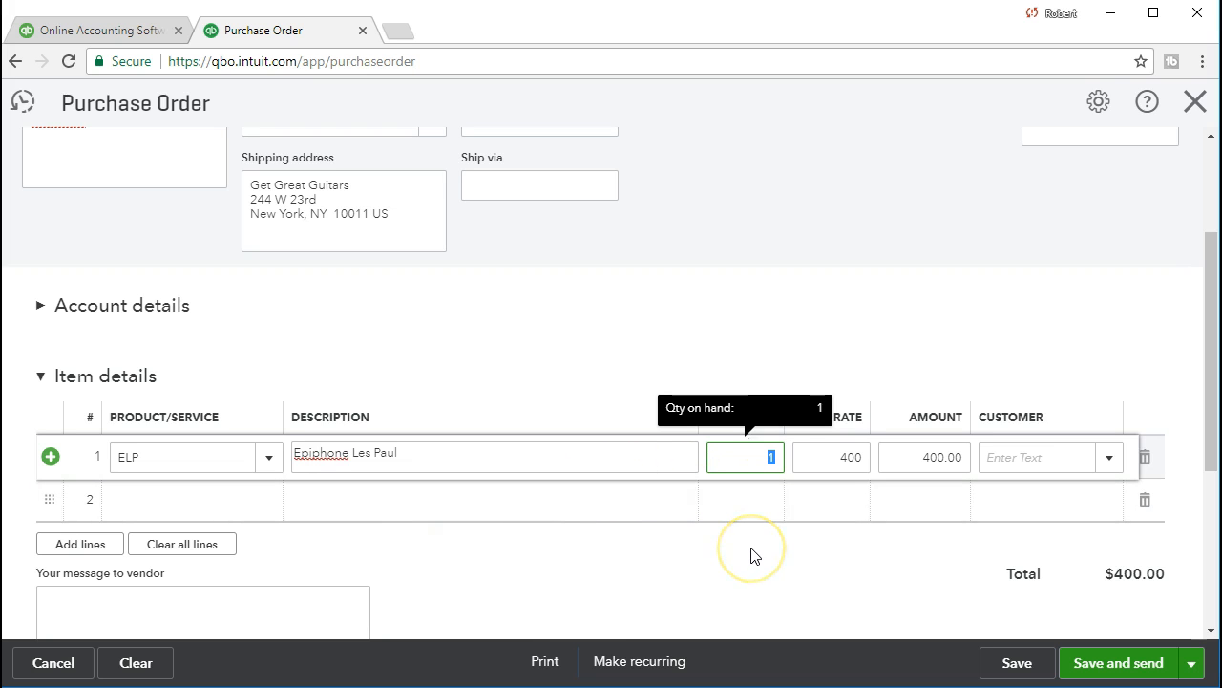
text(3)
key(Tab)
click(777, 532)
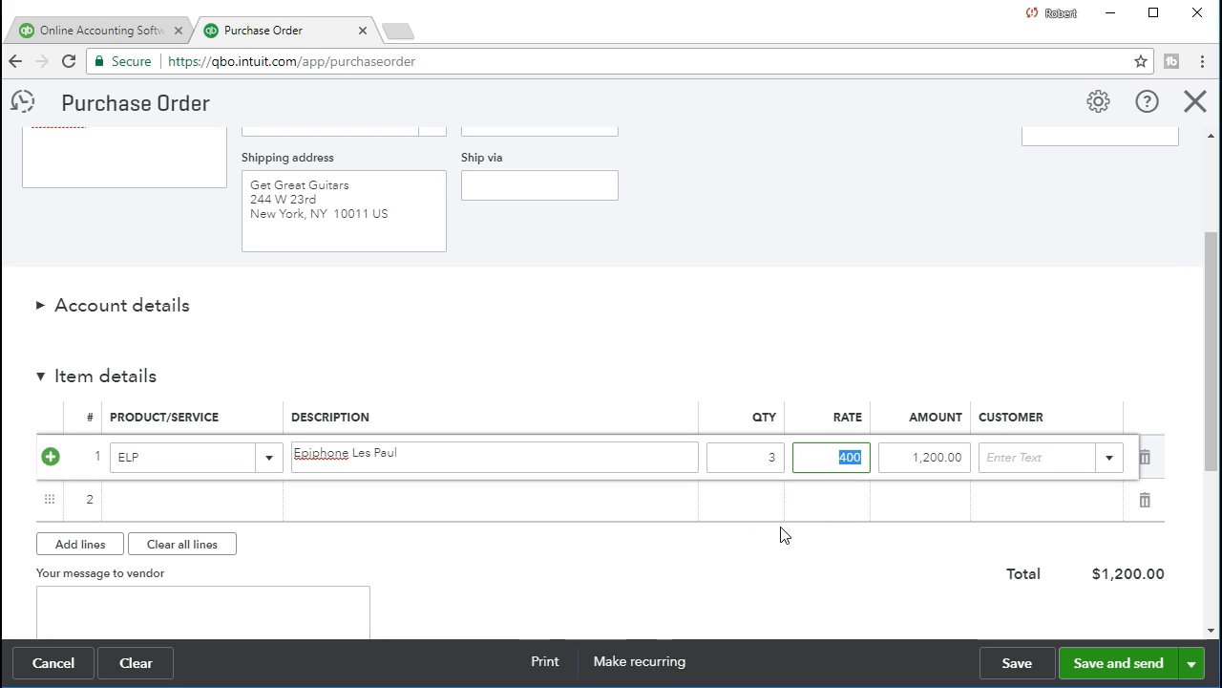
key(Tab)
click(754, 511)
scroll(1011, 596, down, 2)
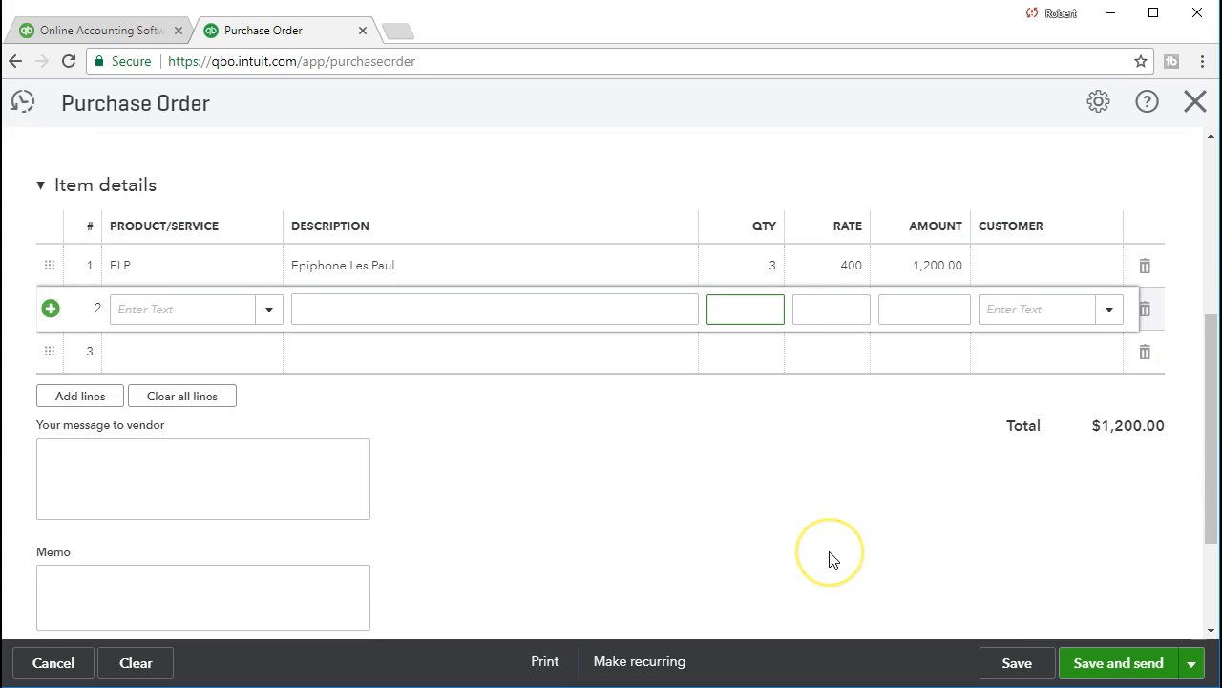
Step: Save the Epiphone purchase order without assigning a customer to its item line, and close it
click(1046, 480)
click(1081, 480)
scroll(1041, 532, up, 1)
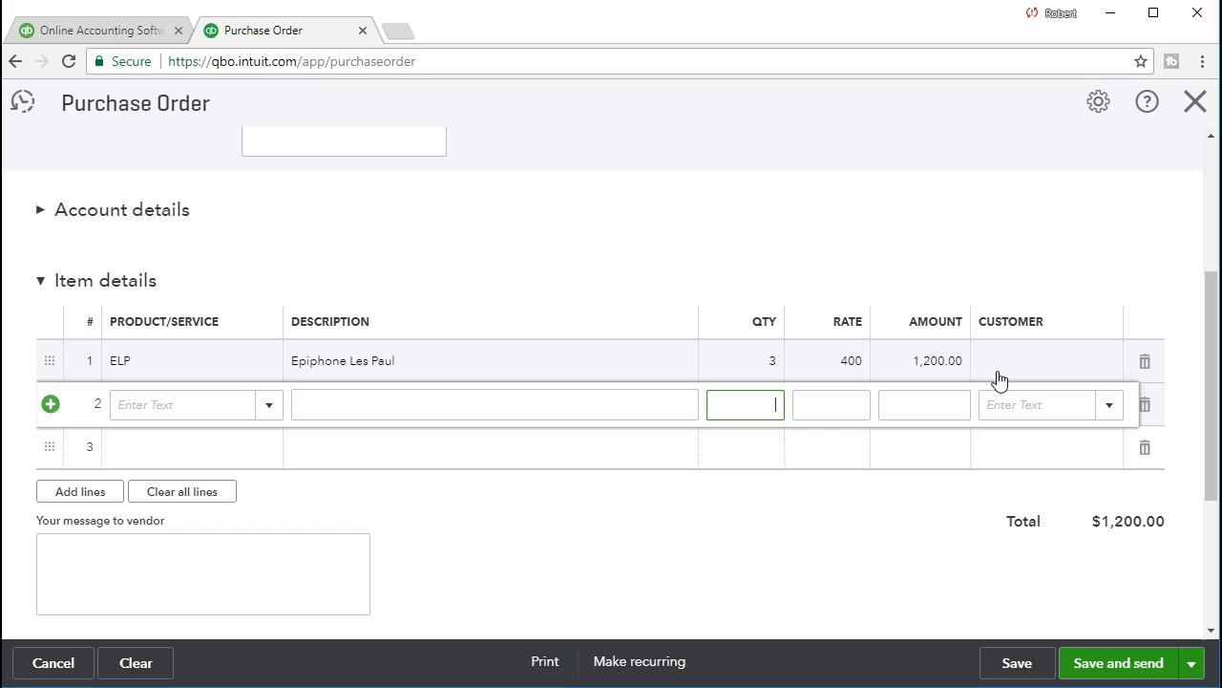
click(1012, 663)
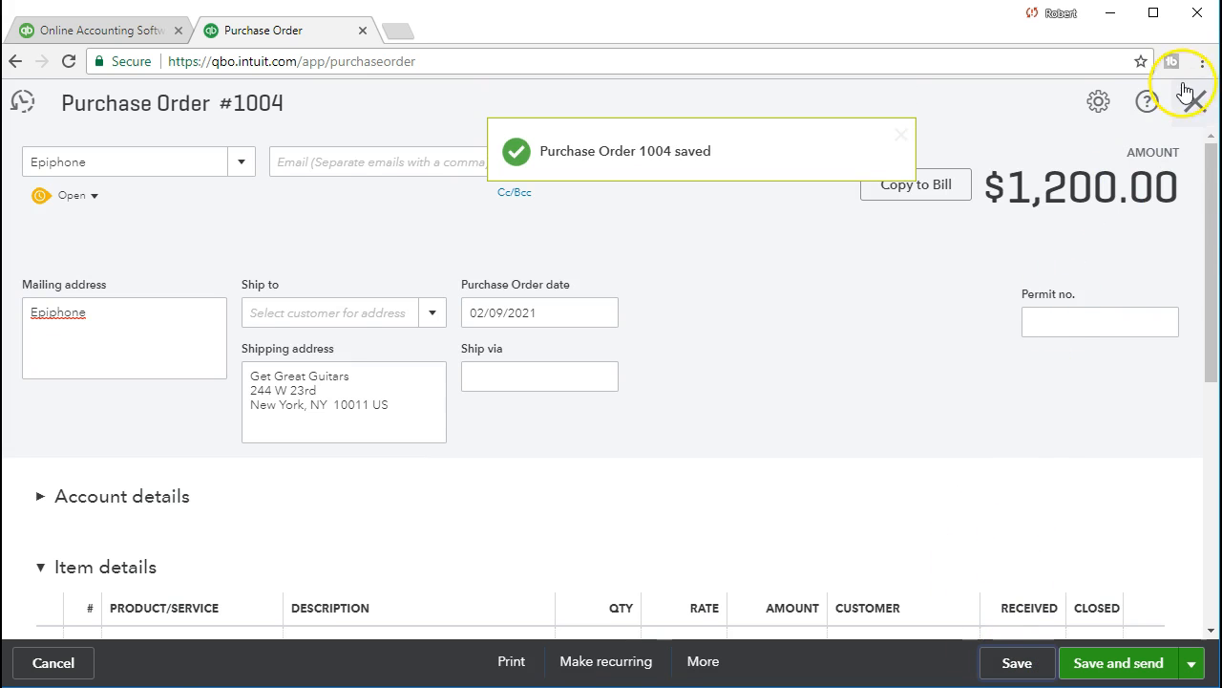
click(1193, 103)
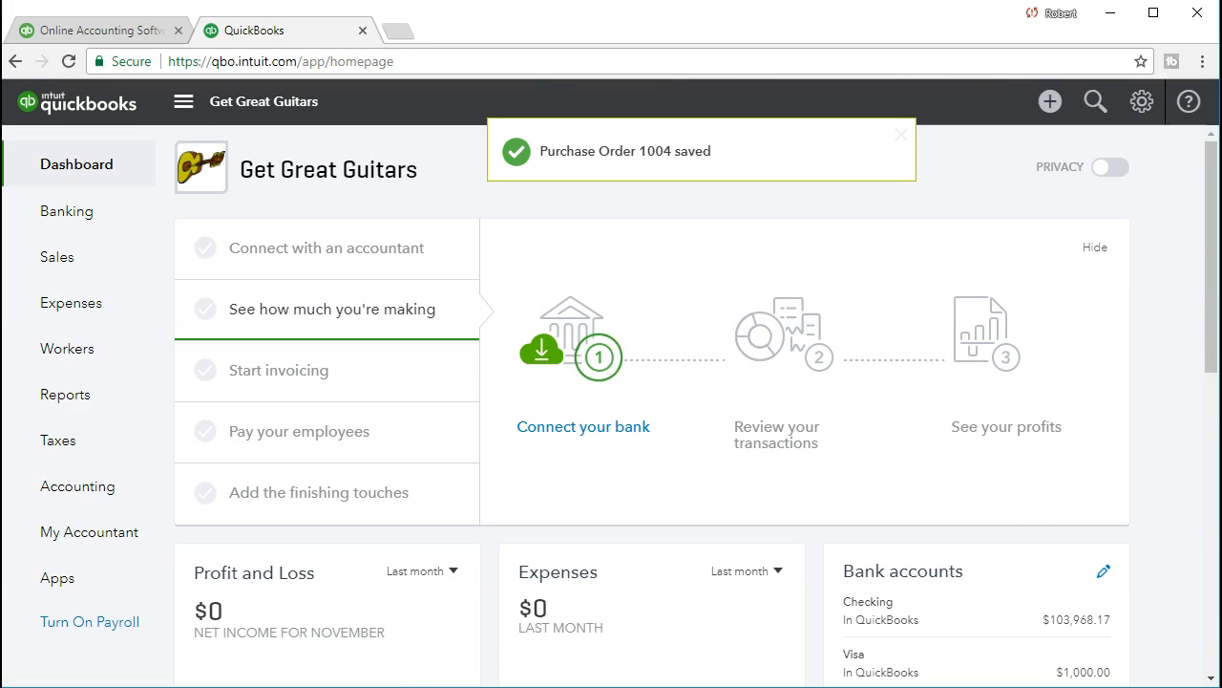